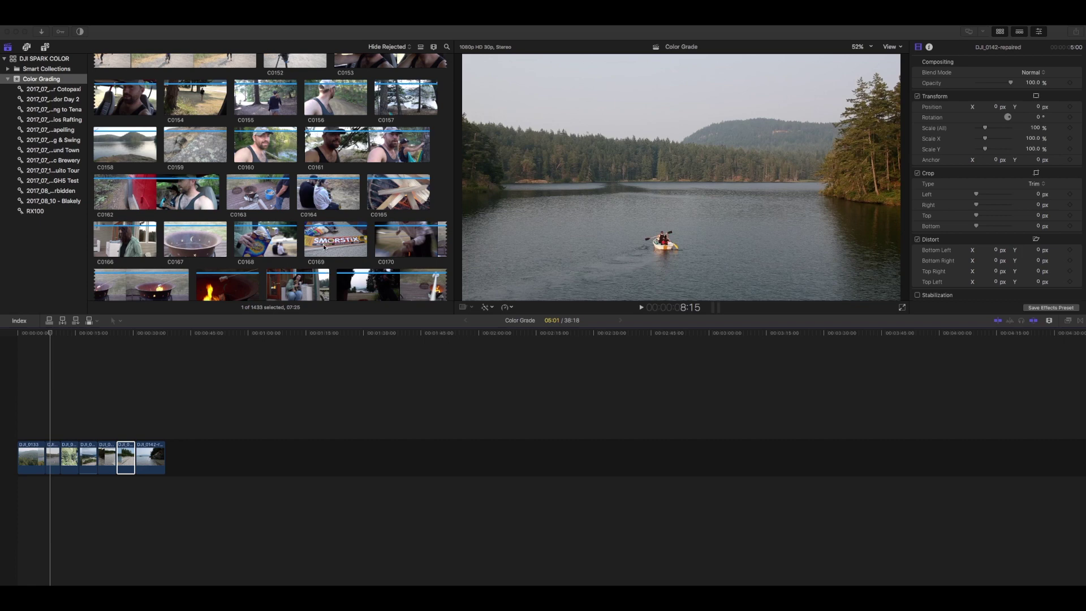
Move the playhead onto the rocky coastline clip DJI_0142-repaired.
{"action": "left_click", "coordinate": [108, 351]}
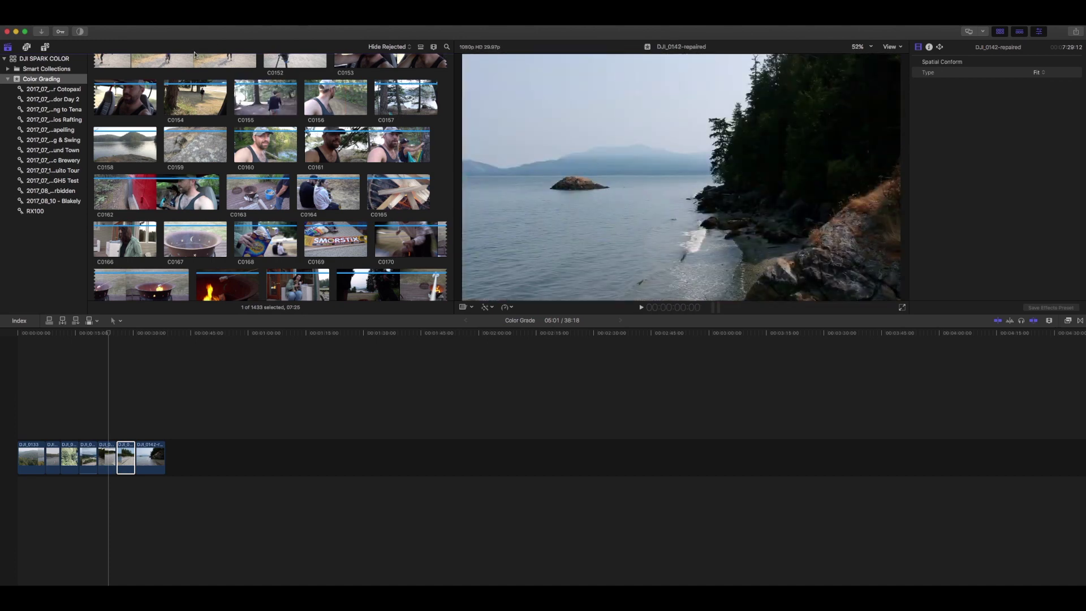
Switch to the Color & Effects workspace and enlarge the viewer and scopes area.
{"action": "left_click", "coordinate": [177, 19]}
{"action": "mouse_move", "coordinate": [236, 80]}
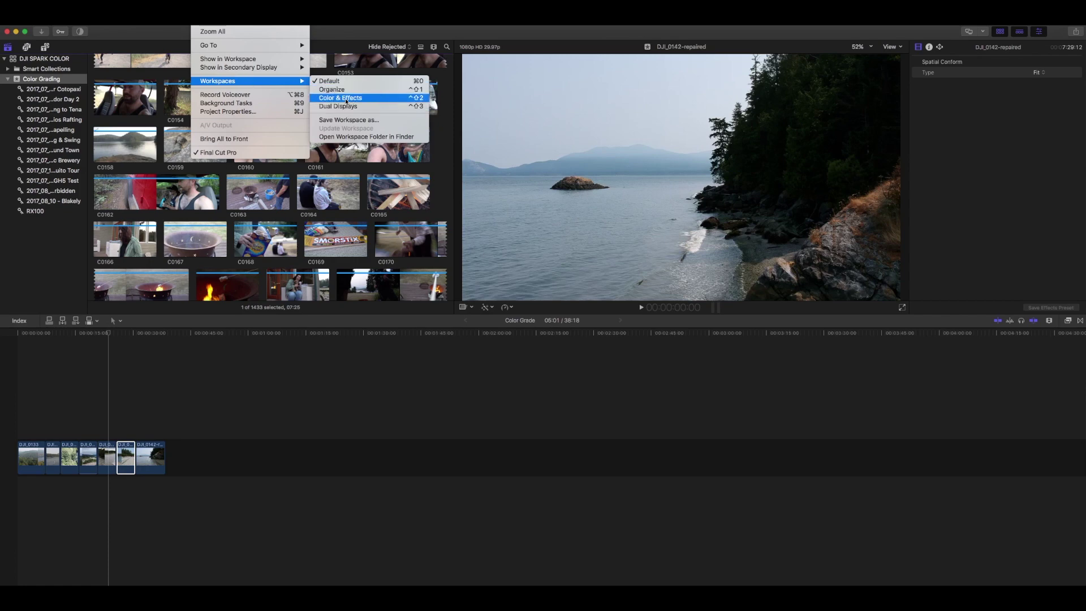
{"action": "left_click", "coordinate": [371, 101]}
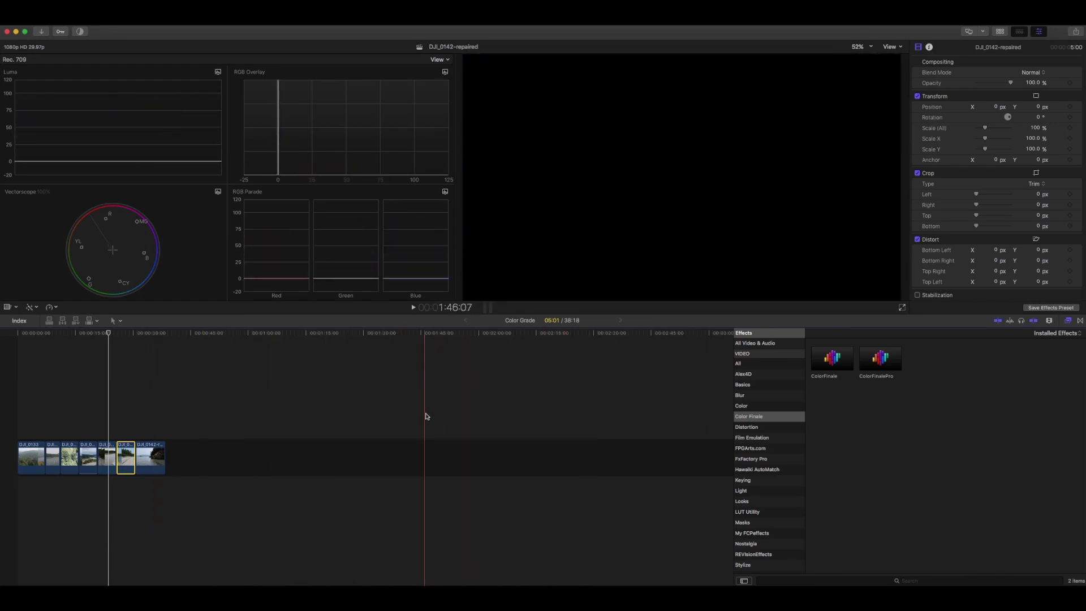
{"action": "left_click_drag", "start_coordinate": [466, 321], "coordinate": [281, 364]}
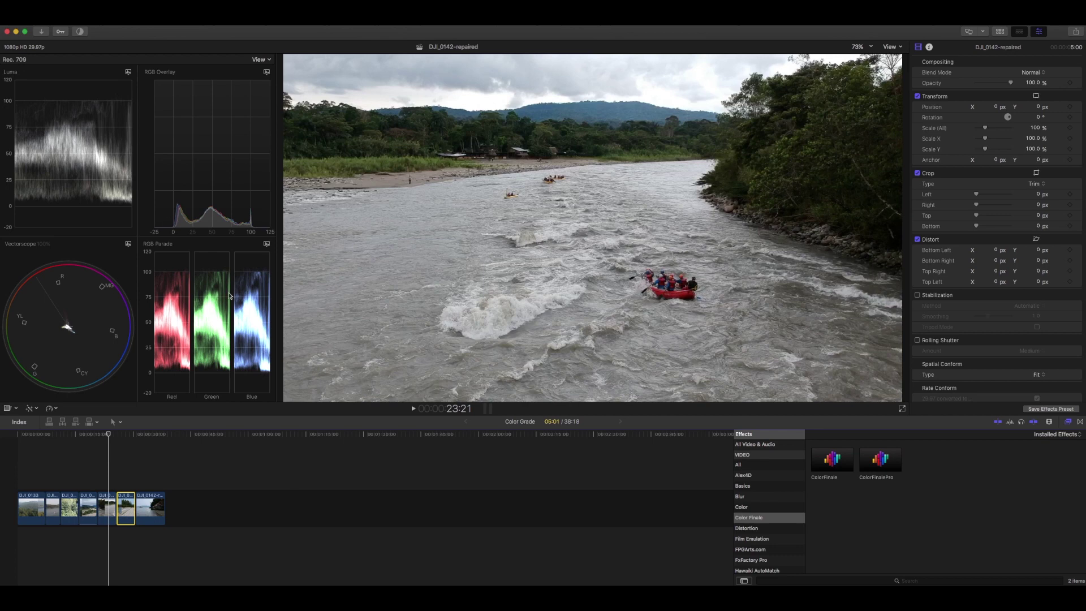
Save the current layout as a custom workspace named 'Color Grading'.
{"action": "left_click", "coordinate": [205, 11]}
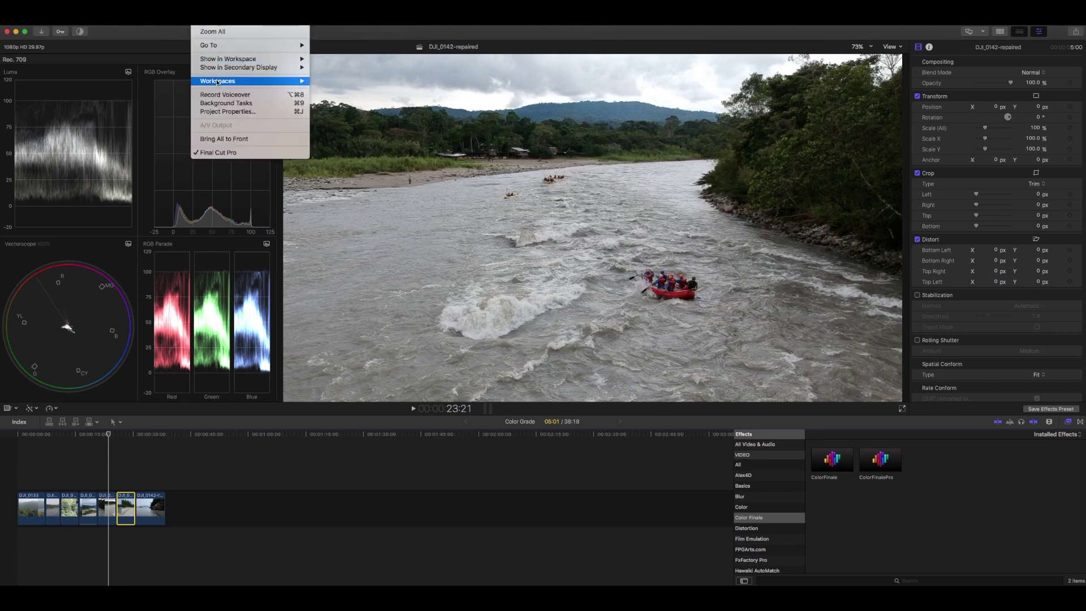
{"action": "mouse_move", "coordinate": [218, 83]}
{"action": "left_click", "coordinate": [363, 121]}
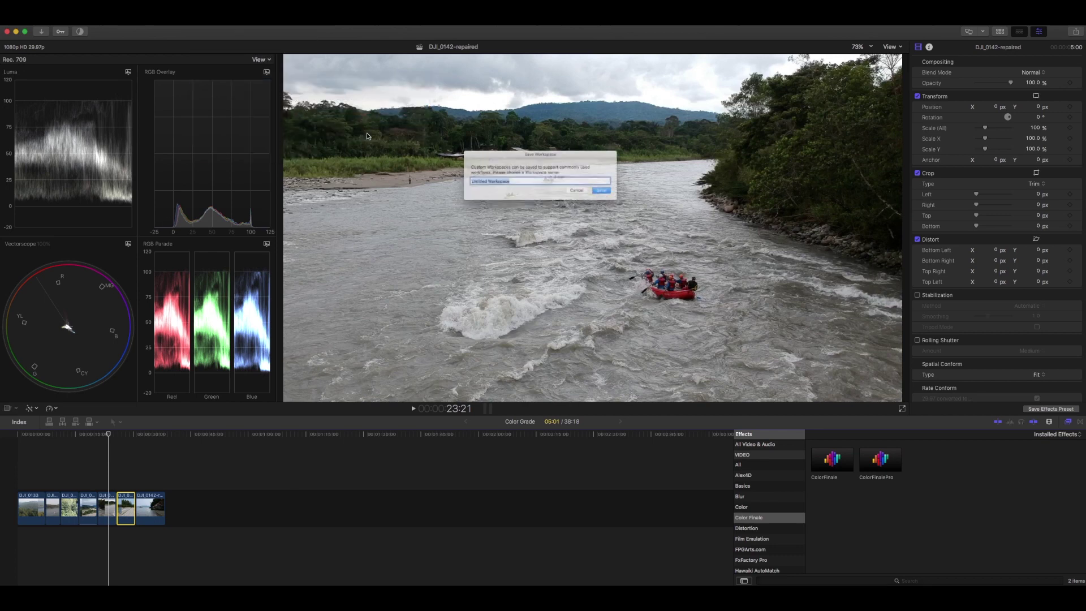
{"action": "type", "text": "Color Grading"}
{"action": "key", "text": "Return"}
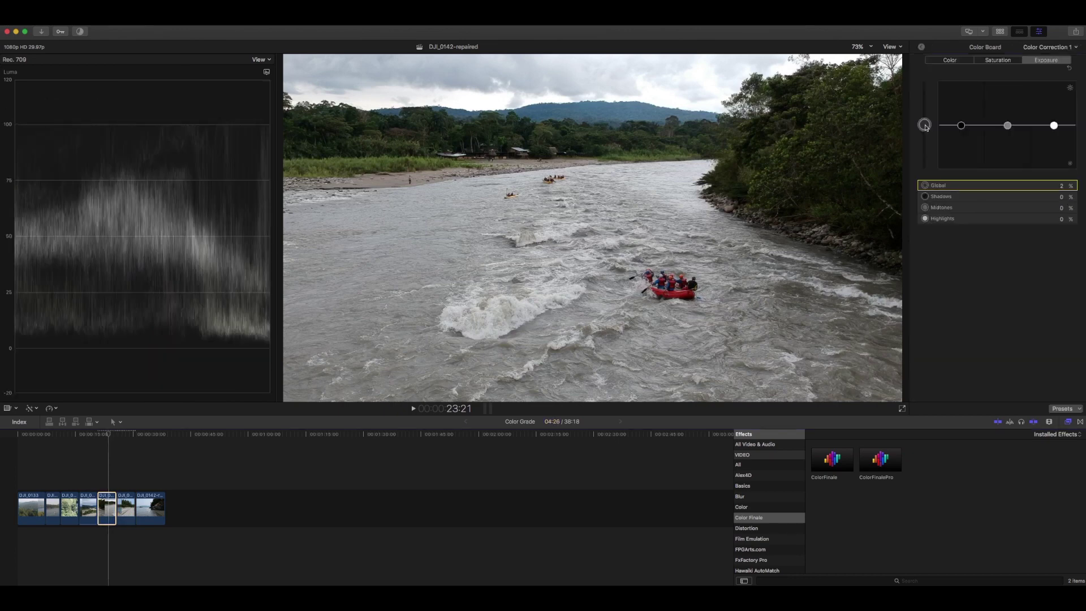
Push the river clip's Global exposure up, then down, then back to 0%.
{"action": "left_click_drag", "start_coordinate": [925, 125], "coordinate": [924, 104]}
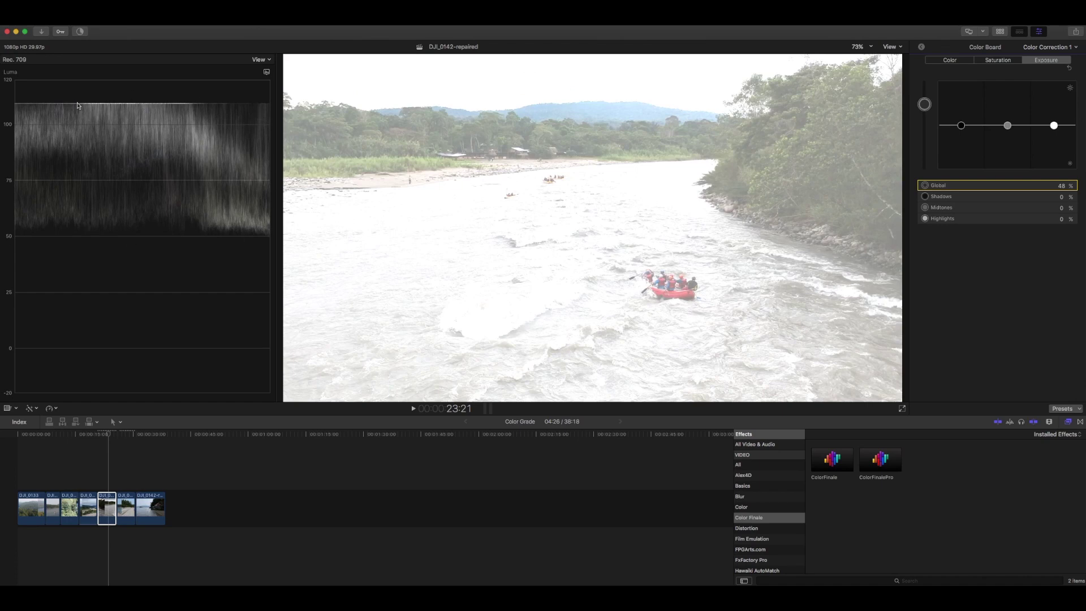
{"action": "left_click_drag", "start_coordinate": [925, 105], "coordinate": [924, 156]}
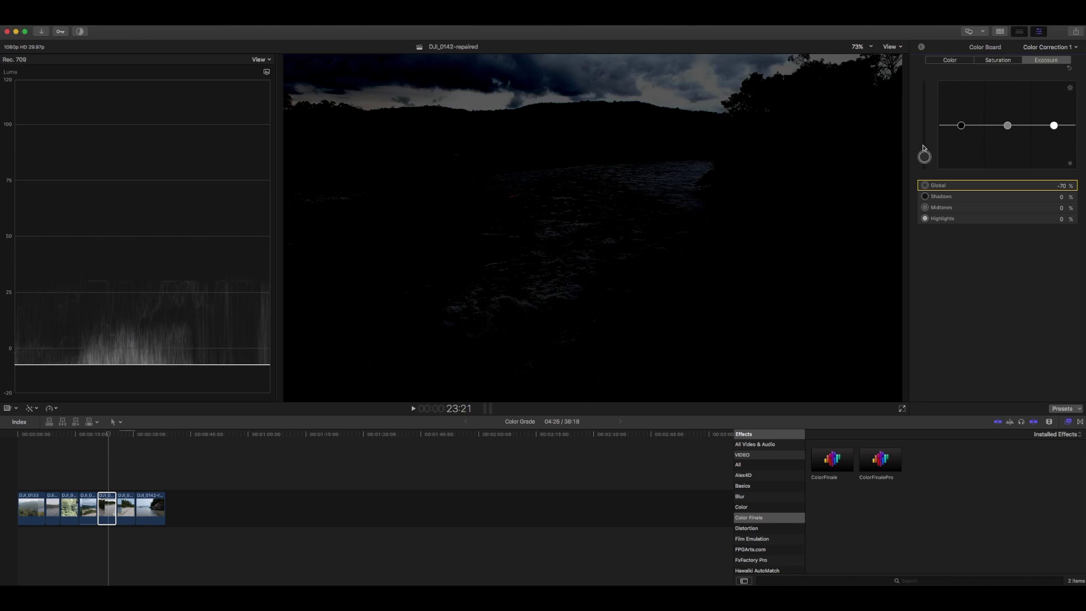
{"action": "left_click_drag", "start_coordinate": [921, 152], "coordinate": [924, 154]}
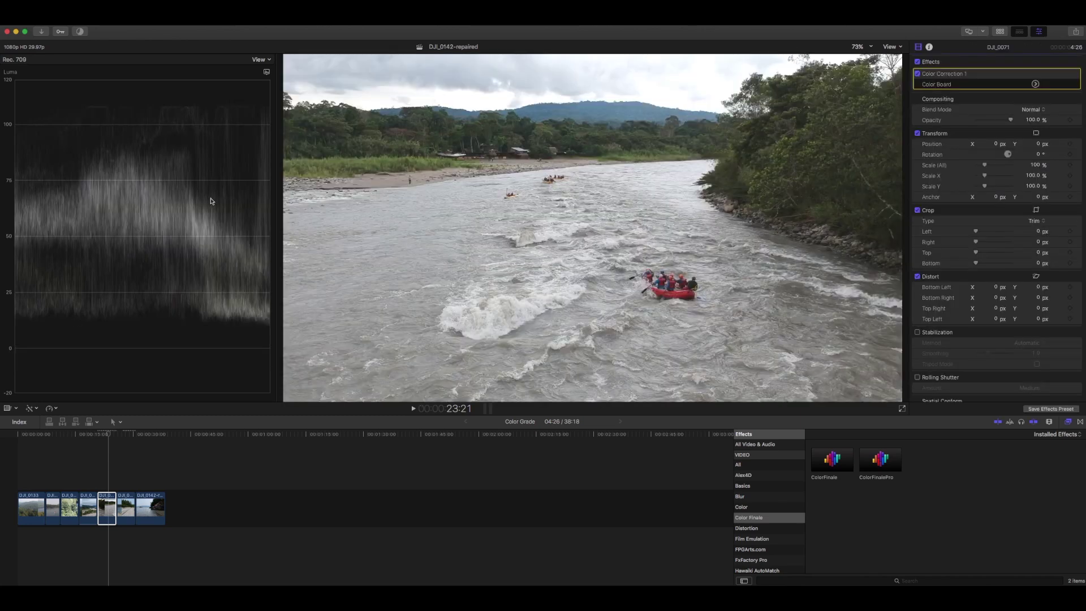
{"action": "left_click", "coordinate": [1036, 84]}
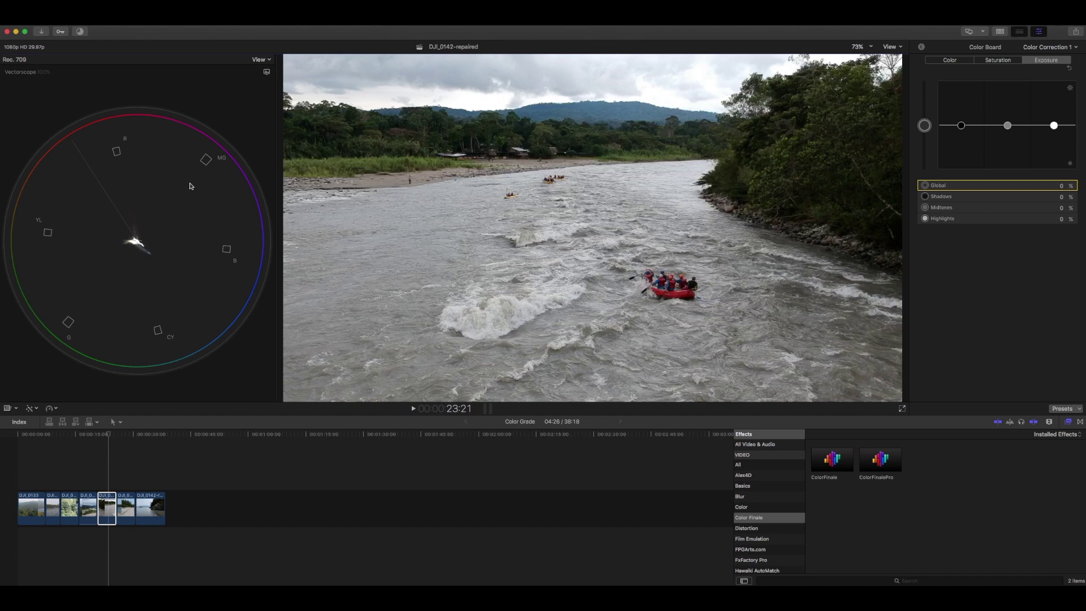
Raise Global saturation to 100% and tint the whole image blue (Global 210°, 5%).
{"action": "key", "text": "ctrl+super+s"}
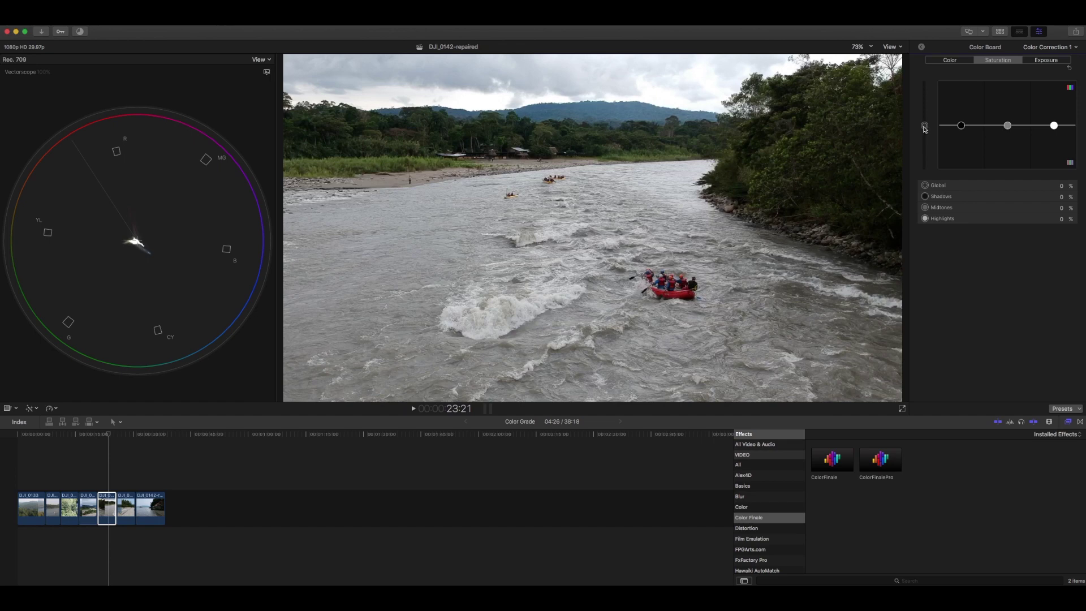
{"action": "left_click_drag", "start_coordinate": [924, 125], "coordinate": [924, 81]}
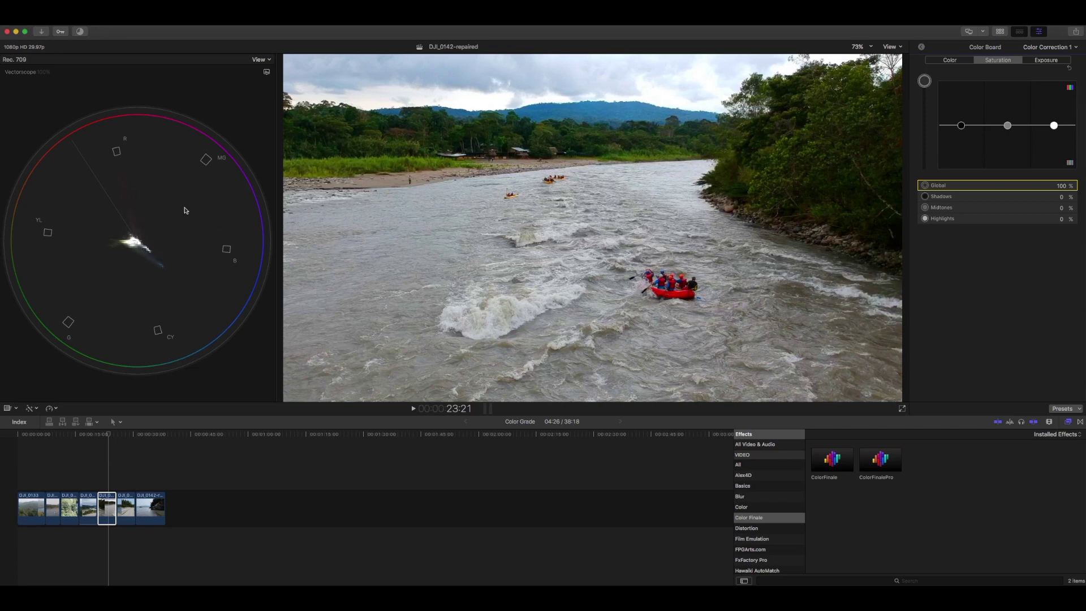
{"action": "key", "text": "ctrl+super+c"}
{"action": "left_click_drag", "start_coordinate": [975, 124], "coordinate": [1014, 127]}
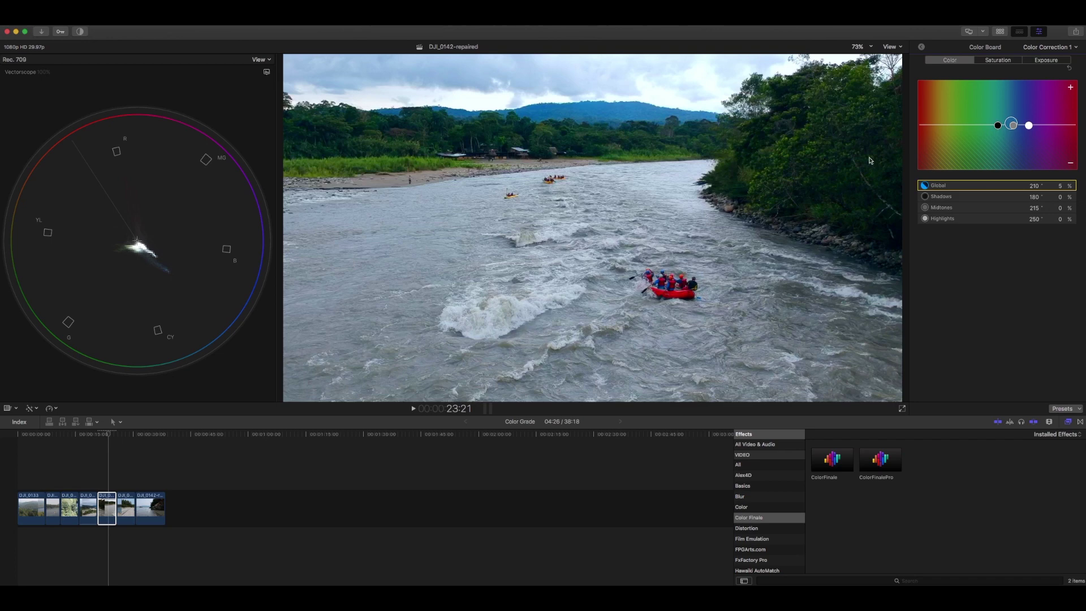
Pull the Global colour puck back so the tint sits near neutral at 166°, -1%.
{"action": "left_click_drag", "start_coordinate": [1012, 125], "coordinate": [977, 125]}
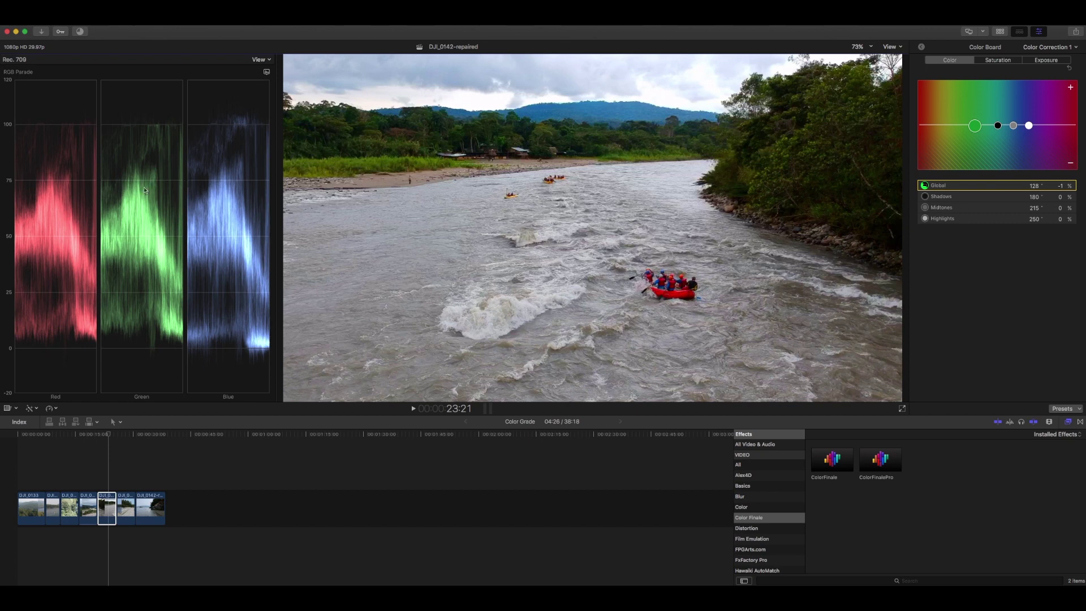
{"action": "mouse_move", "coordinate": [975, 125]}
{"action": "left_mouse_down"}
{"action": "mouse_move", "coordinate": [945, 110]}
{"action": "mouse_move", "coordinate": [990, 103]}
{"action": "mouse_move", "coordinate": [1018, 121]}
{"action": "mouse_move", "coordinate": [982, 125]}
{"action": "mouse_move", "coordinate": [1020, 120]}
{"action": "mouse_move", "coordinate": [991, 126]}
{"action": "left_mouse_up"}
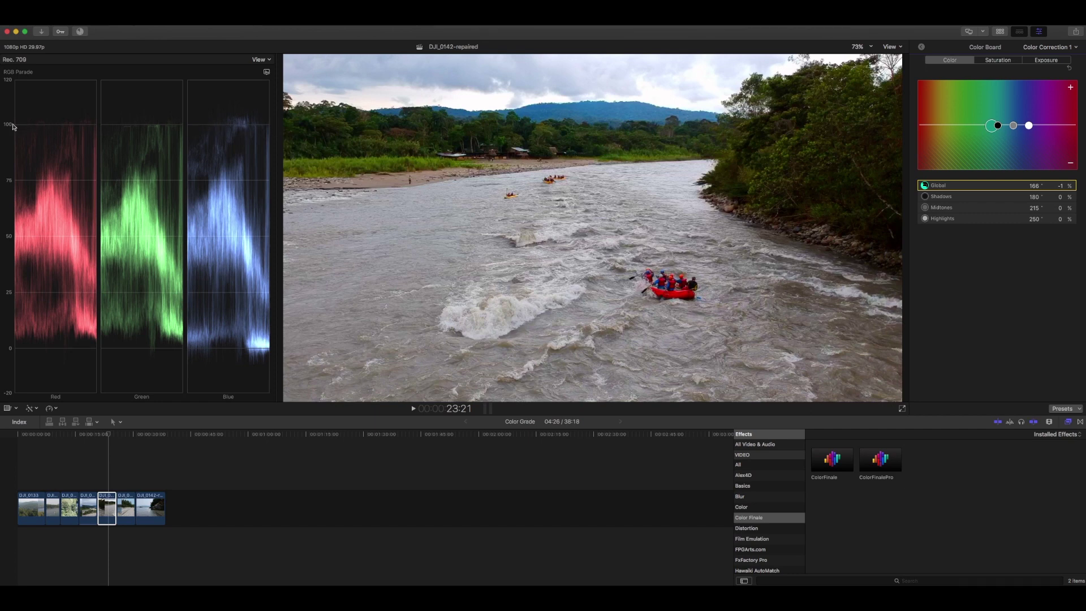
Show luma waveform, vectorscope and RGB Parade together, then reset saturation values to 0%.
{"action": "left_click", "coordinate": [266, 71]}
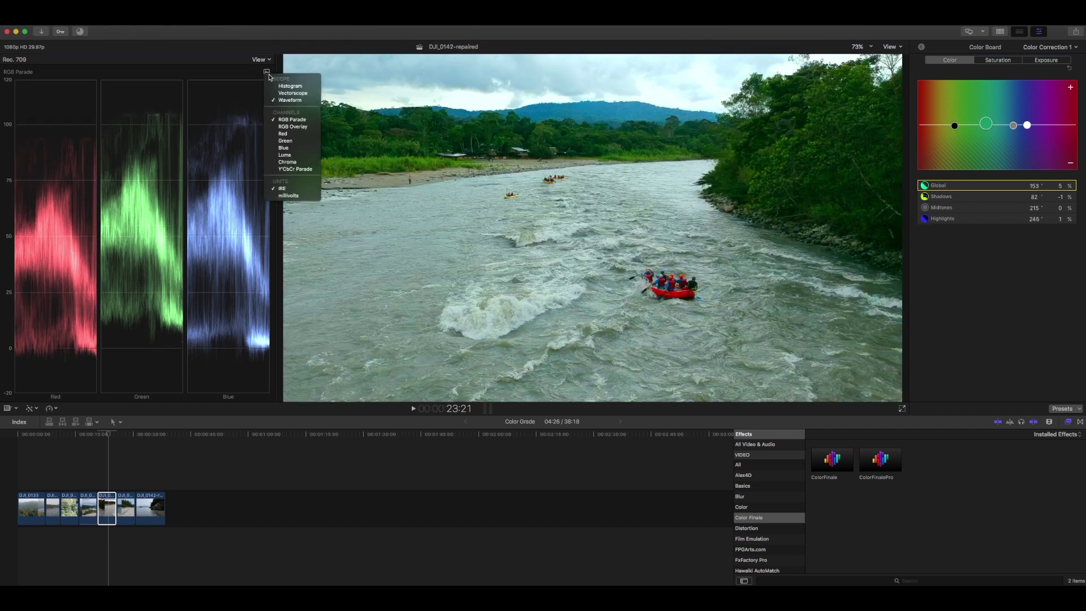
{"action": "left_click", "coordinate": [254, 58]}
{"action": "left_click", "coordinate": [259, 59]}
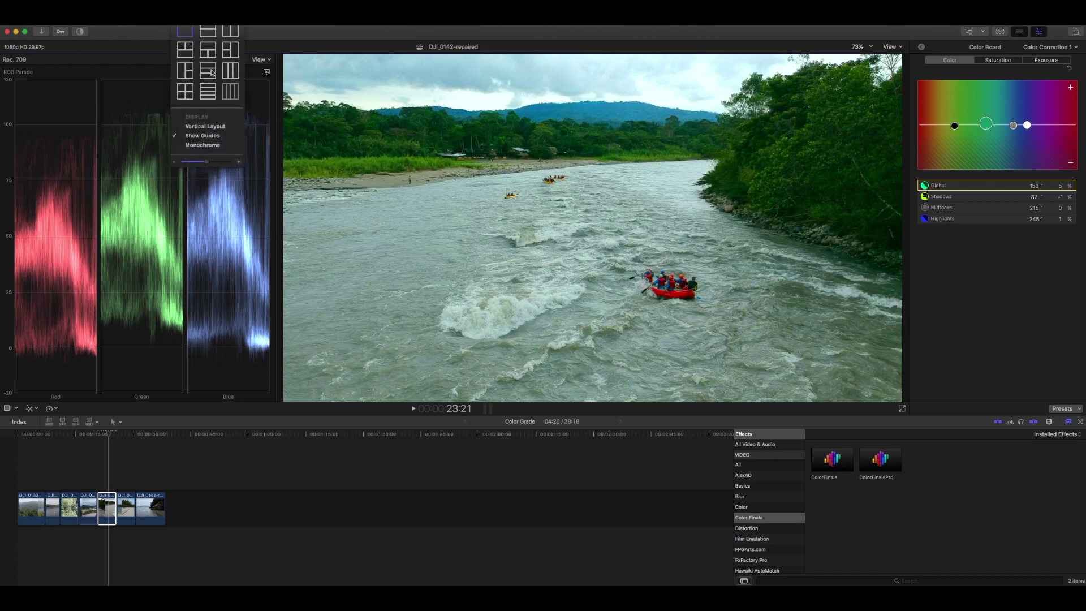
{"action": "left_click", "coordinate": [207, 54]}
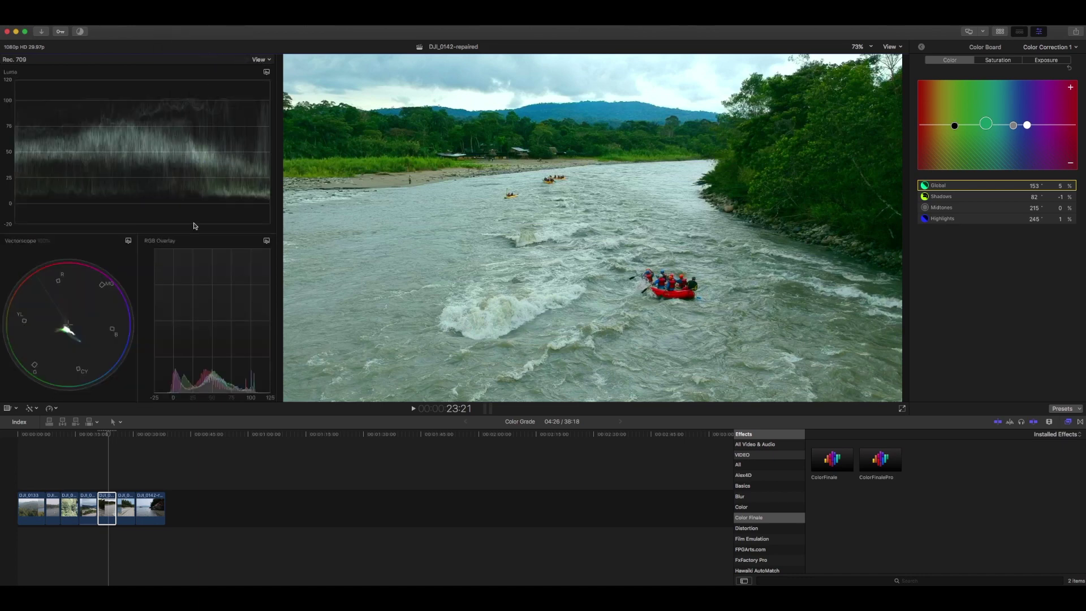
{"action": "left_click", "coordinate": [267, 242]}
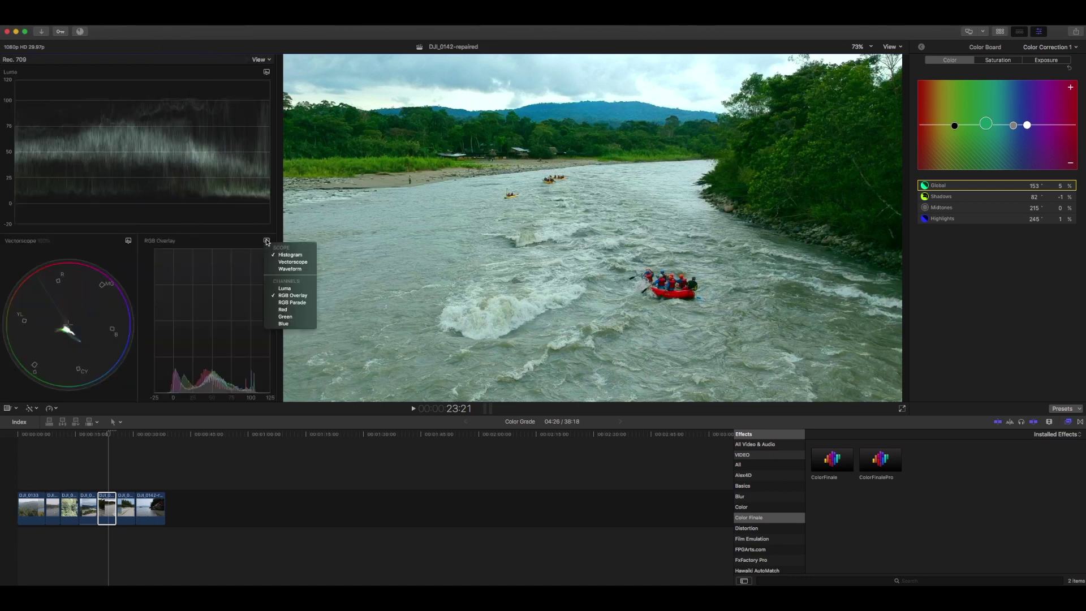
{"action": "left_click", "coordinate": [297, 304]}
{"action": "key", "text": "ctrl+super+s"}
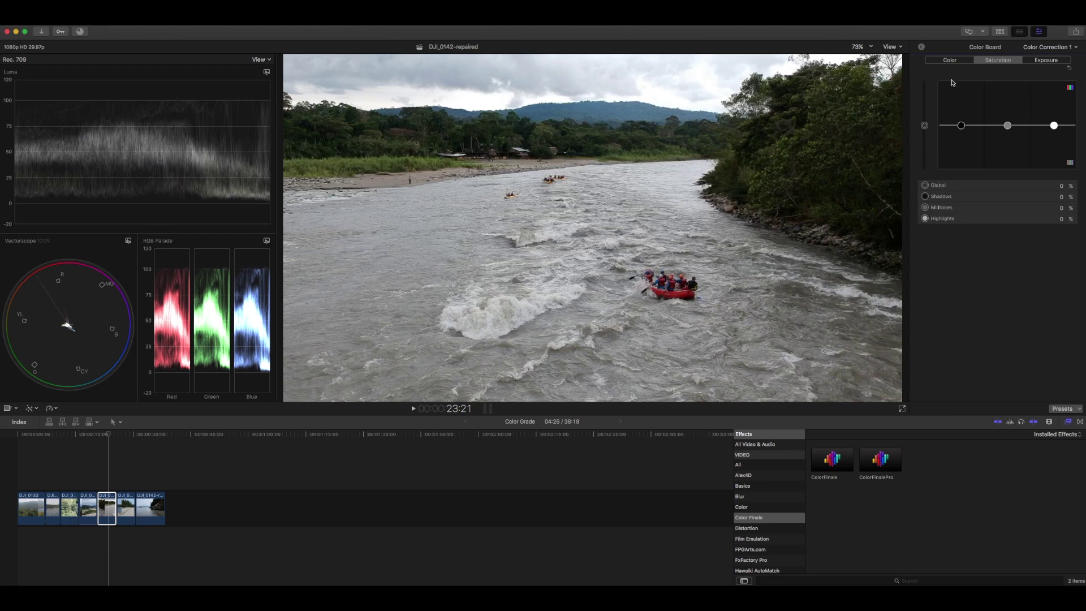
Try high-contrast highlight, midtone and shadow exposure settings, then reset them.
{"action": "left_click", "coordinate": [954, 60]}
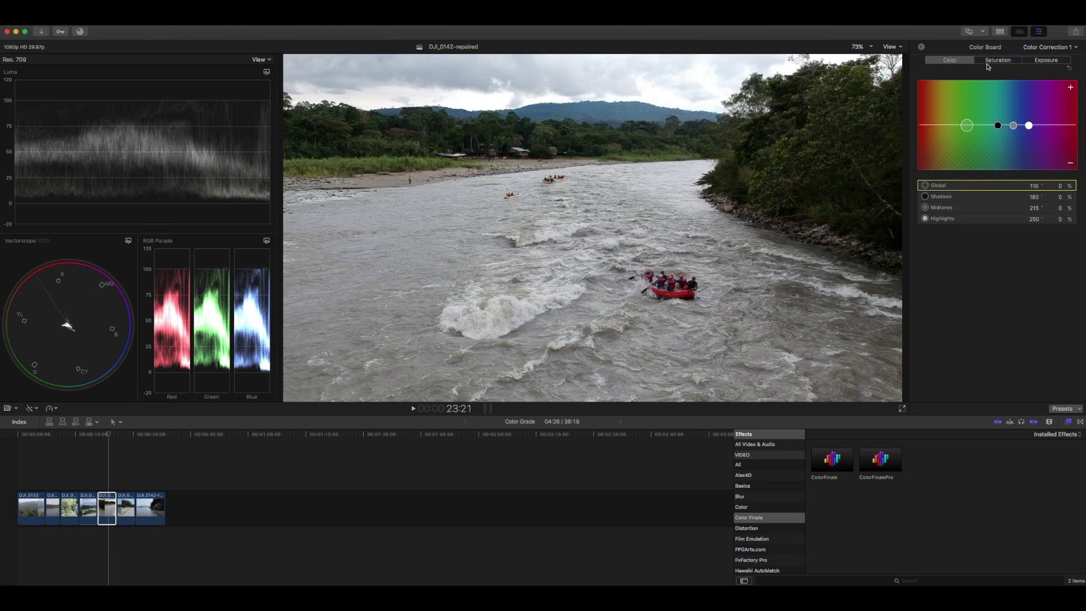
{"action": "left_click", "coordinate": [999, 61]}
{"action": "left_click", "coordinate": [1044, 60]}
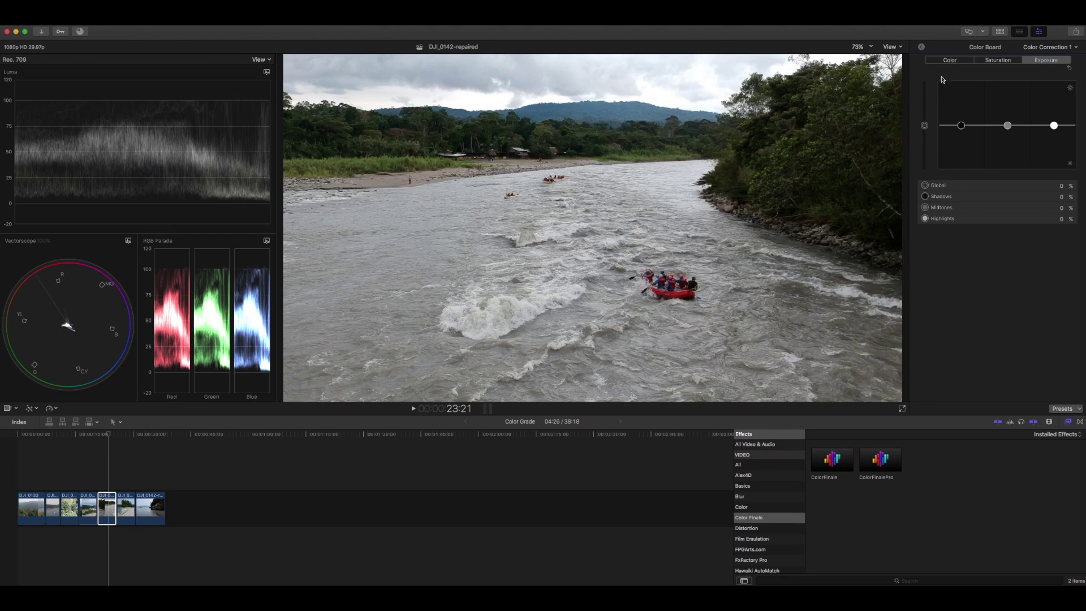
{"action": "left_click_drag", "start_coordinate": [1054, 125], "coordinate": [1054, 81]}
{"action": "left_click_drag", "start_coordinate": [1008, 125], "coordinate": [1008, 170]}
{"action": "left_click_drag", "start_coordinate": [961, 125], "coordinate": [962, 170]}
{"action": "left_click", "coordinate": [1070, 68]}
{"action": "left_click_drag", "start_coordinate": [924, 125], "coordinate": [929, 128]}
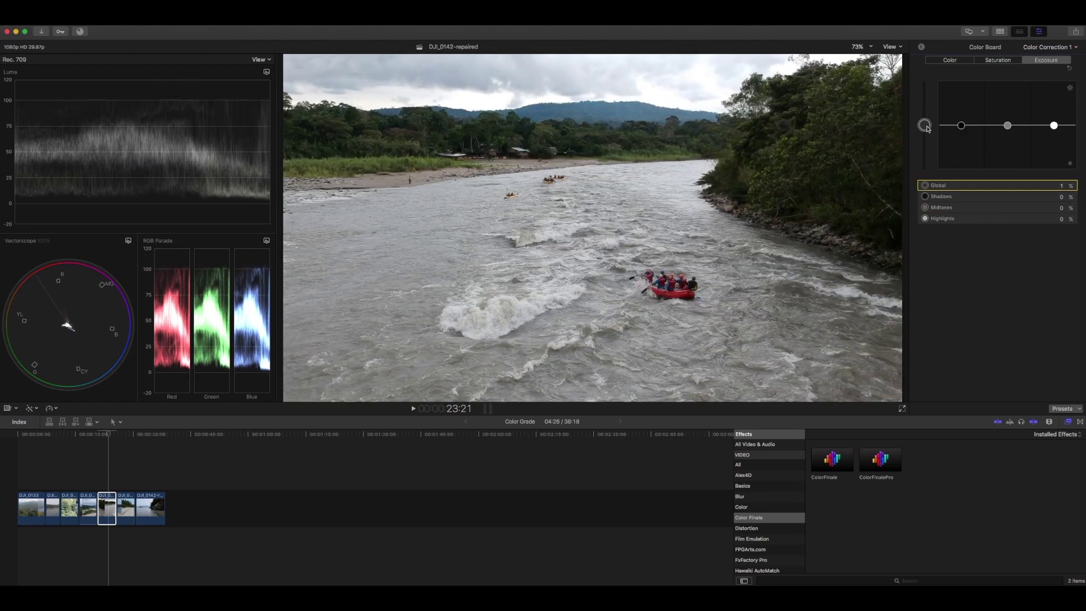
Lift the shadows slightly and settle the Global level at about -18%.
{"action": "key", "text": "ctrl+super+s"}
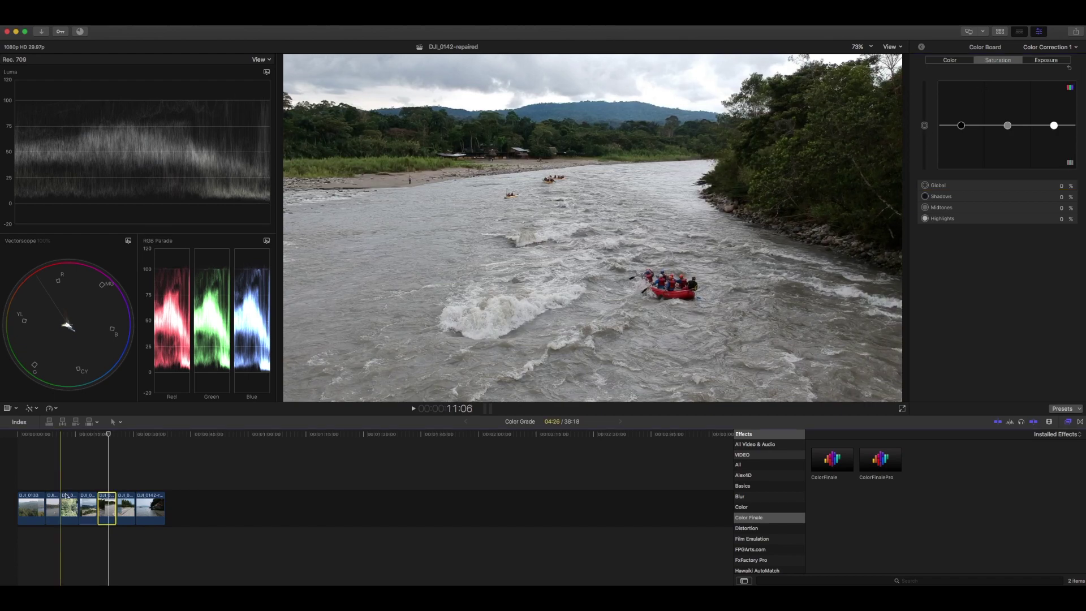
{"action": "key", "text": "ctrl+super+e"}
{"action": "left_click_drag", "start_coordinate": [962, 126], "coordinate": [1009, 127]}
{"action": "left_click_drag", "start_coordinate": [924, 126], "coordinate": [925, 137]}
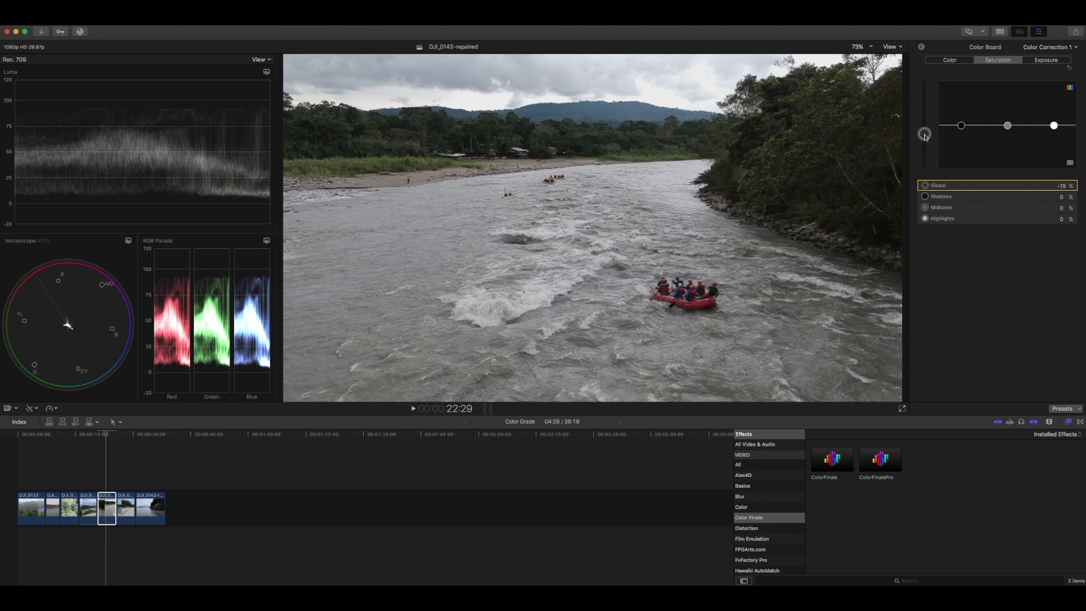
{"action": "left_click", "coordinate": [1069, 68]}
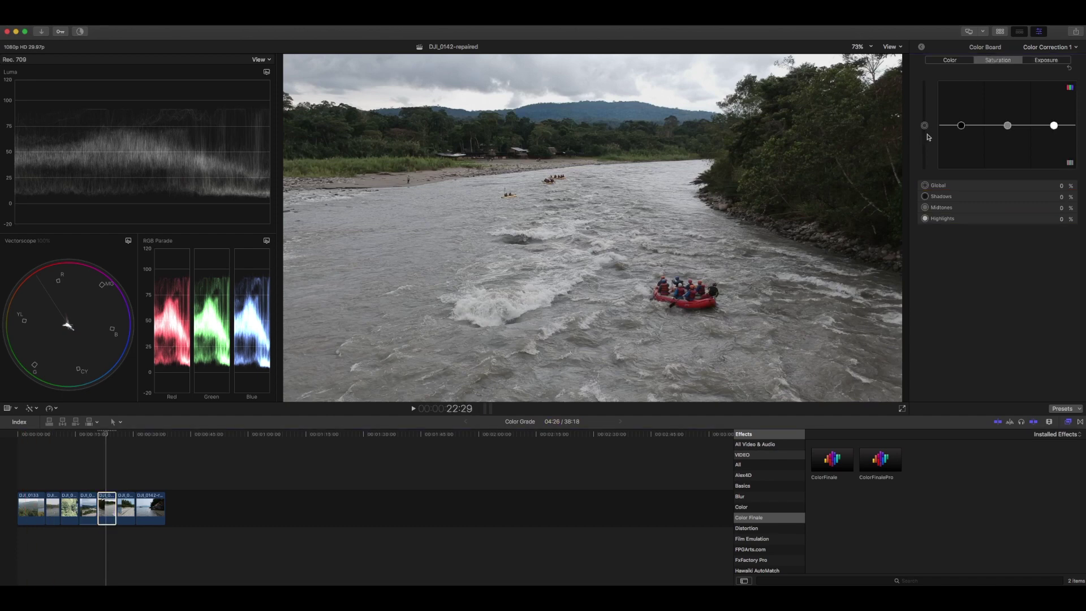
{"action": "left_click_drag", "start_coordinate": [924, 125], "coordinate": [925, 137]}
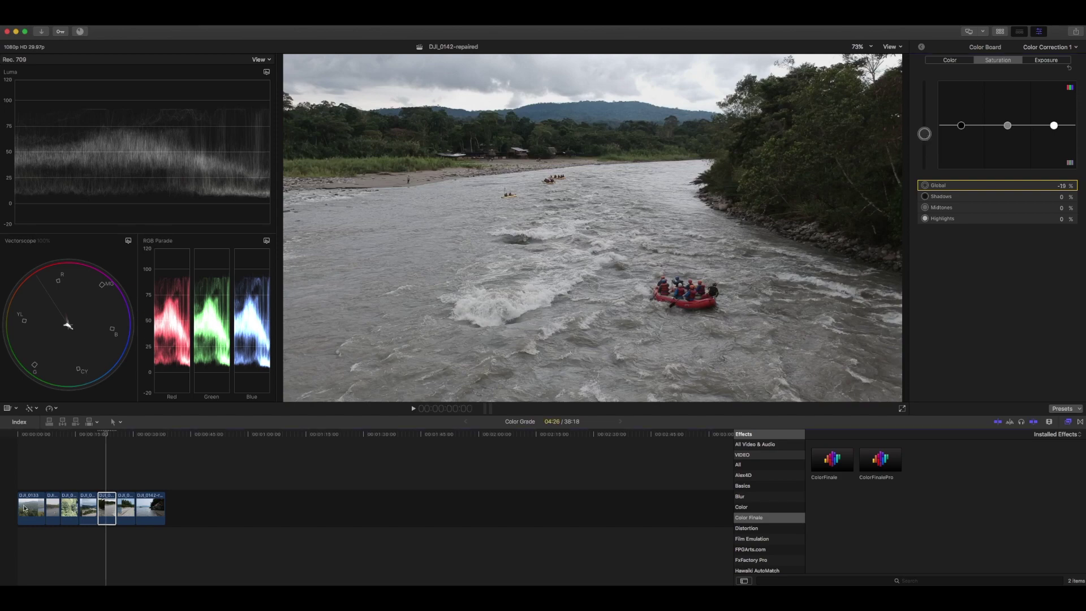
Play back the rafting clip, then switch Color Correction 1 off to compare.
{"action": "key", "text": "space"}
{"action": "left_click", "coordinate": [100, 470]}
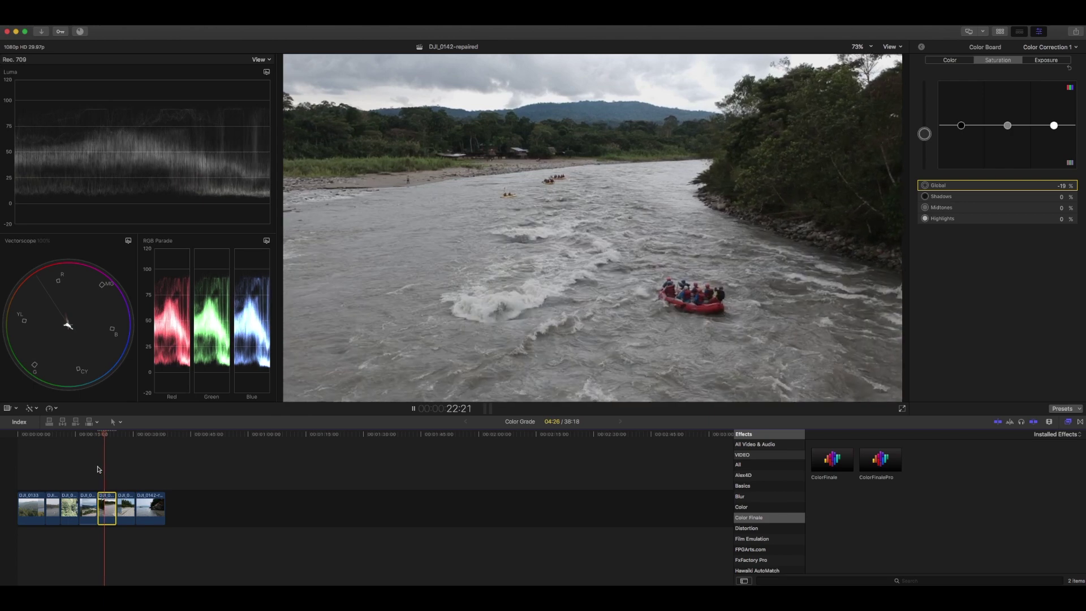
{"action": "key", "text": "space"}
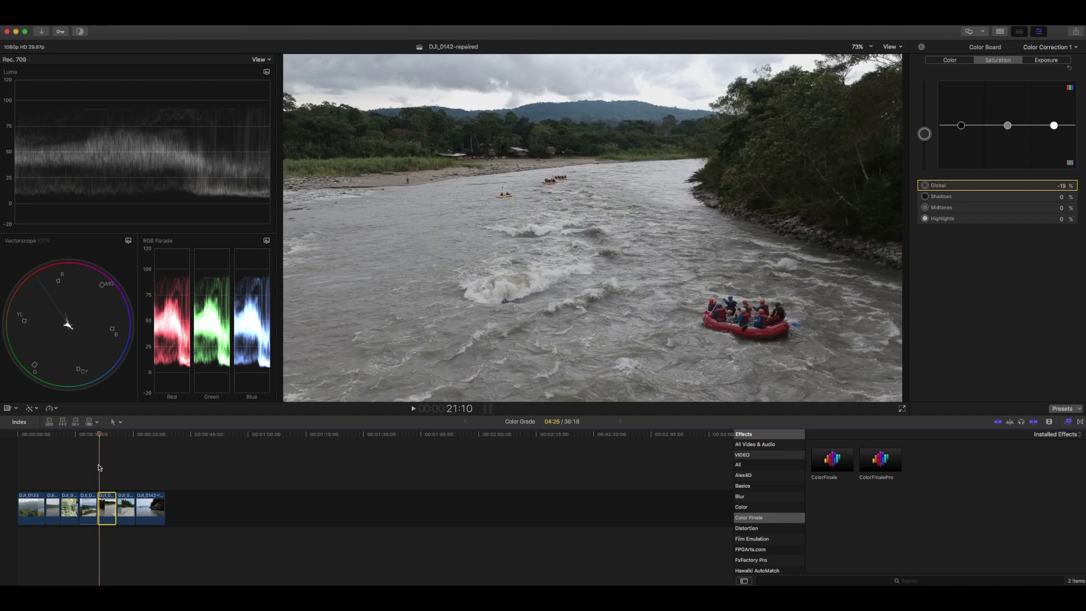
{"action": "left_click", "coordinate": [922, 46]}
{"action": "left_click", "coordinate": [918, 74]}
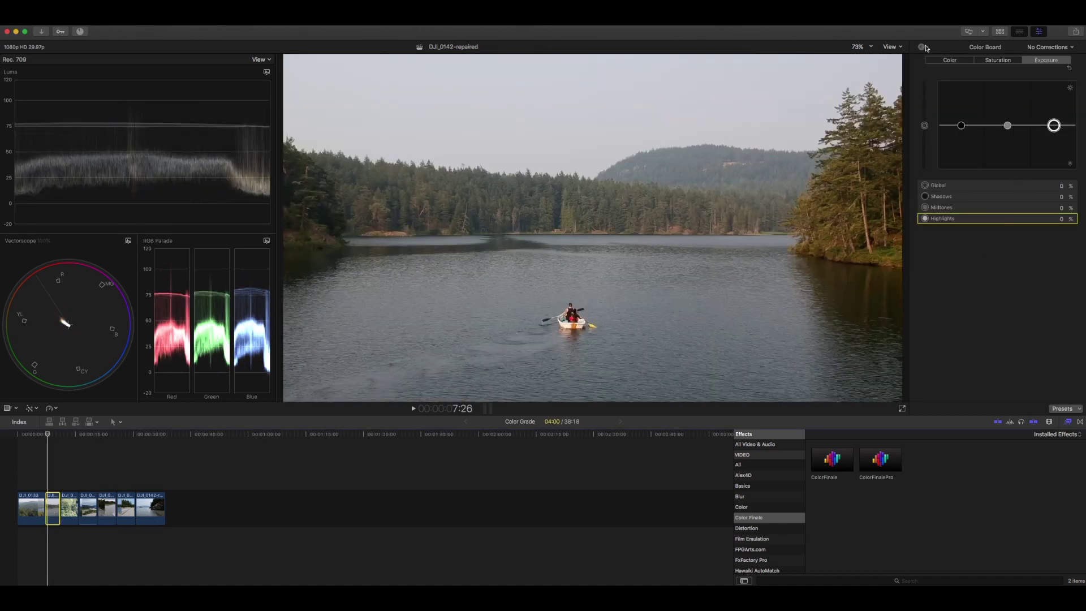
Apply Color Finale Pro to the lake kayak clip from the Effects browser.
{"action": "left_click", "coordinate": [921, 47]}
{"action": "double_click", "coordinate": [884, 461]}
{"action": "left_click_drag", "start_coordinate": [578, 411], "coordinate": [571, 409]}
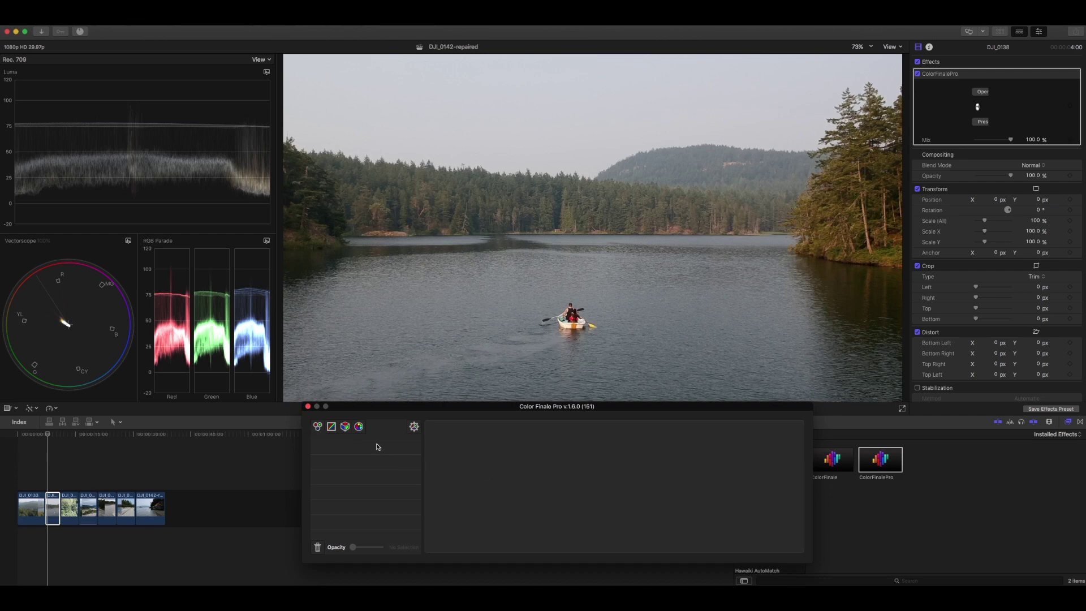
Add a Curves layer with lifted blacks and an S-shaped master curve, then play the clip.
{"action": "left_click", "coordinate": [333, 426]}
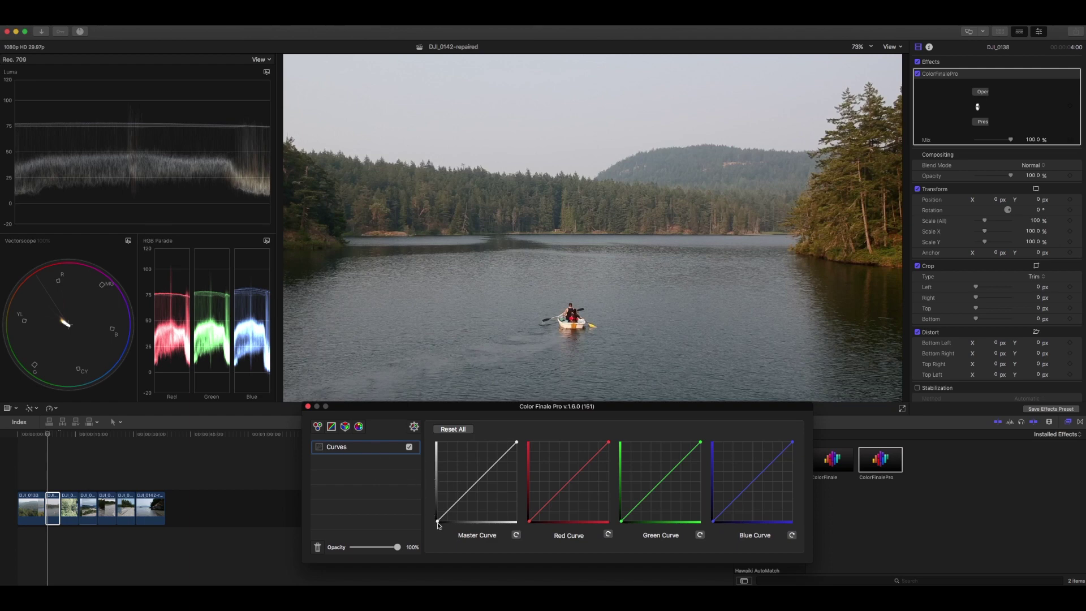
{"action": "left_click_drag", "start_coordinate": [438, 522], "coordinate": [459, 502]}
{"action": "left_click", "coordinate": [477, 480]}
{"action": "left_click_drag", "start_coordinate": [498, 462], "coordinate": [500, 459]}
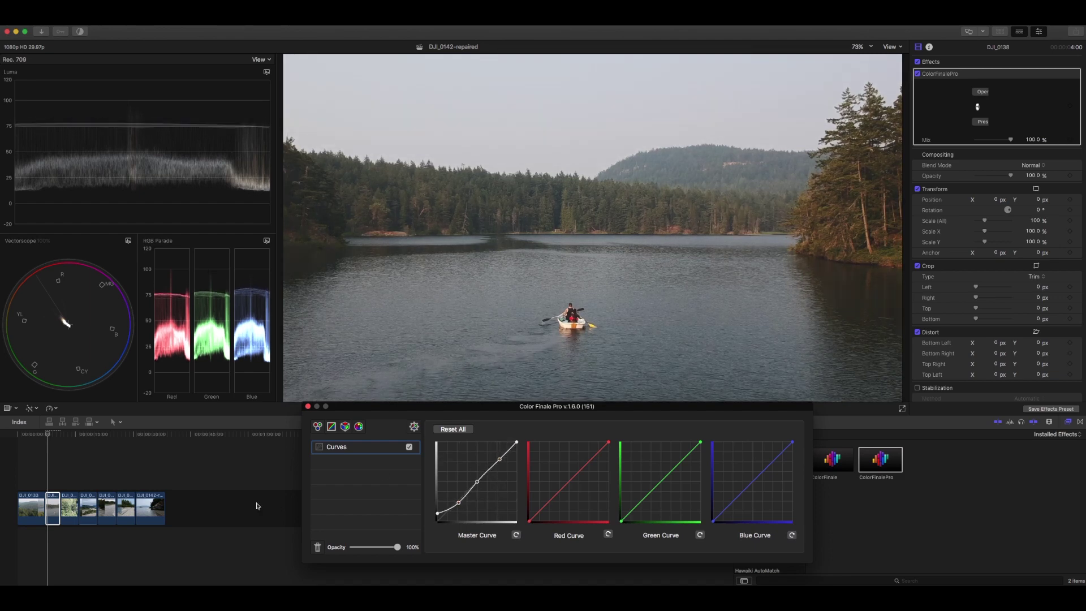
{"action": "left_click", "coordinate": [46, 482]}
{"action": "key", "text": "l"}
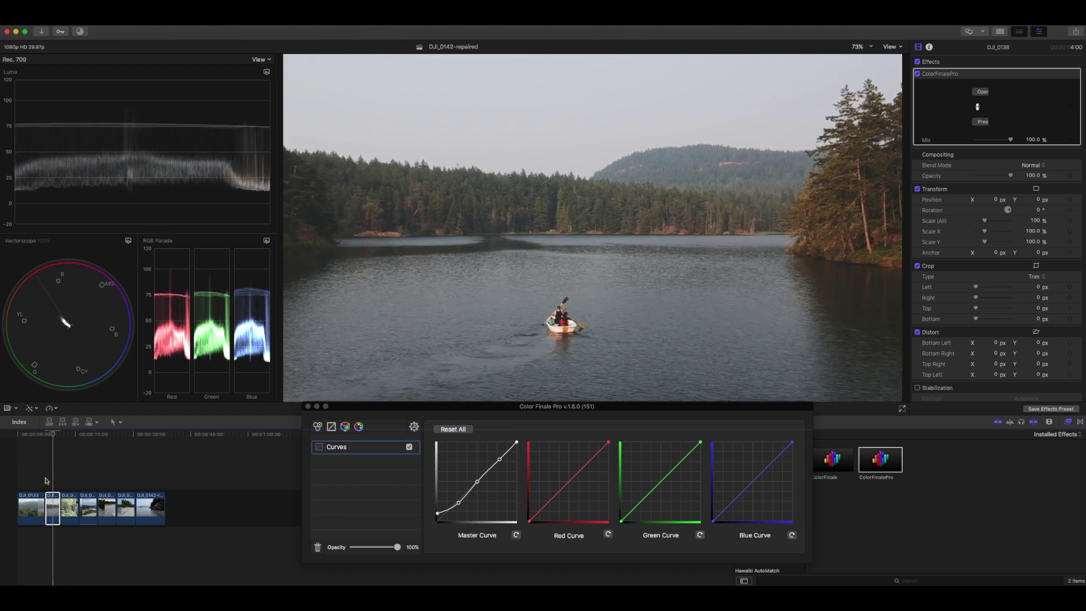
Add a Color Wheels layer with gamma -0.06 and saturation lowered to 0.83.
{"action": "left_click", "coordinate": [316, 428]}
{"action": "left_click", "coordinate": [316, 427]}
{"action": "left_click_drag", "start_coordinate": [545, 488], "coordinate": [546, 491]}
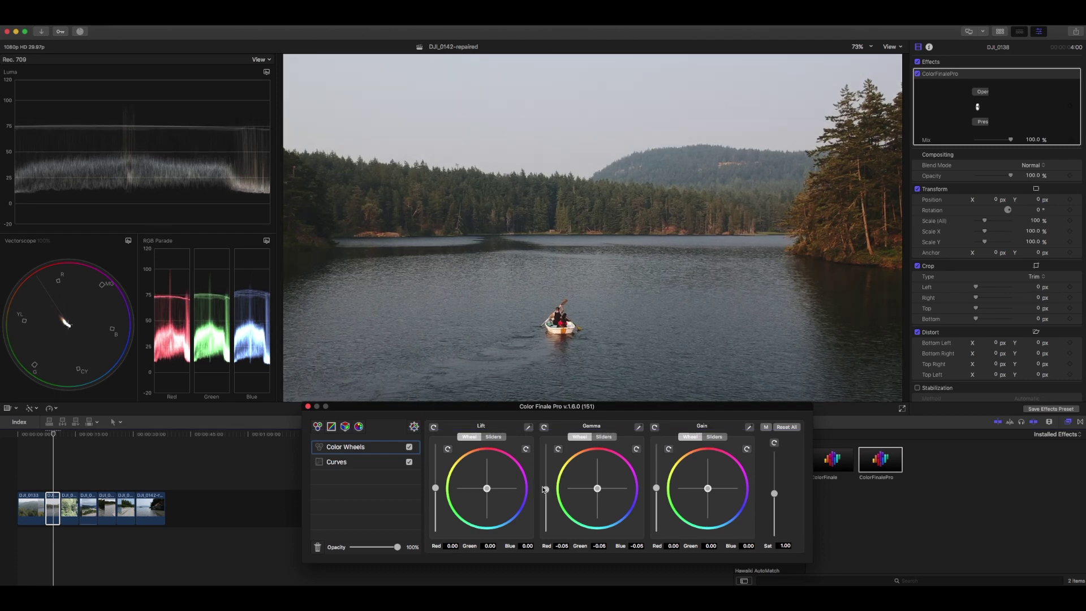
{"action": "left_click_drag", "start_coordinate": [774, 493], "coordinate": [776, 487]}
{"action": "left_click_drag", "start_coordinate": [775, 503], "coordinate": [775, 503]}
Add a 6 Vectors layer and test hue and luminosity shifts on the blue and yellow ranges.
{"action": "left_click", "coordinate": [358, 426]}
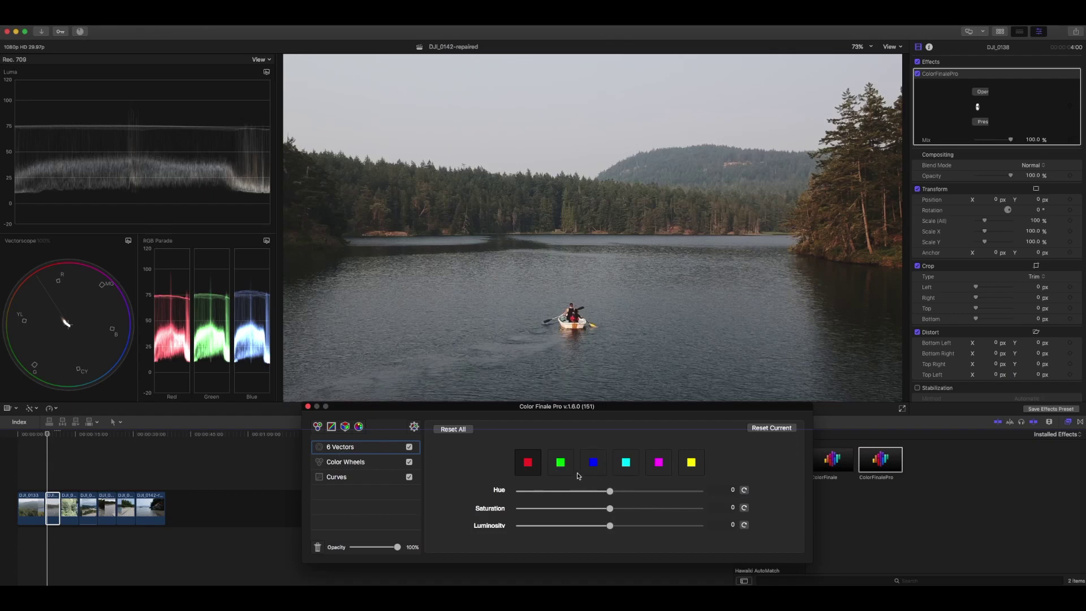
{"action": "left_click", "coordinate": [689, 469]}
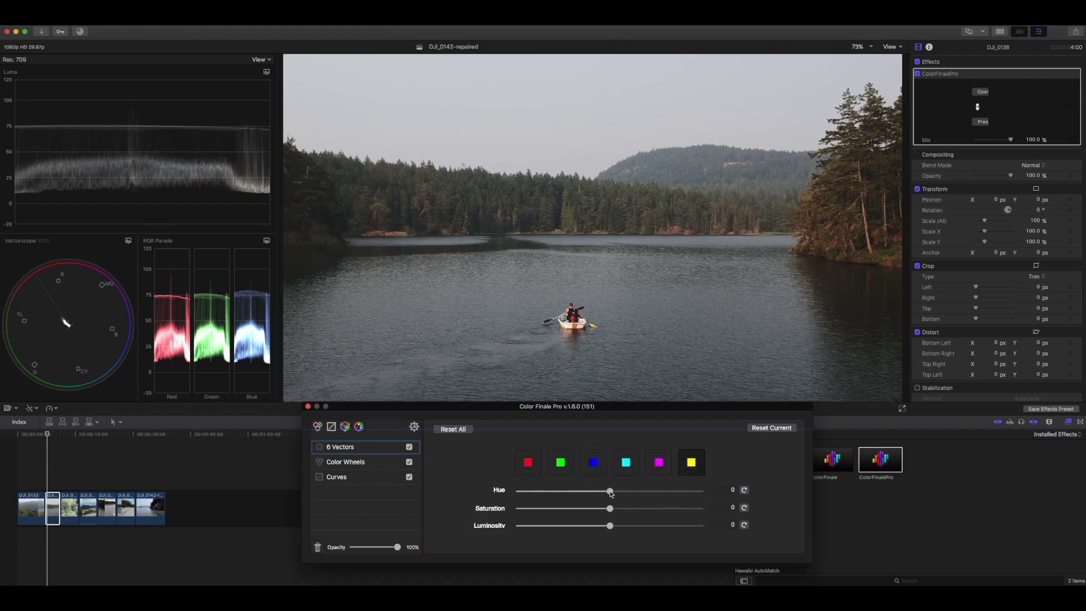
{"action": "left_click_drag", "start_coordinate": [610, 491], "coordinate": [649, 491]}
{"action": "mouse_move", "coordinate": [610, 526]}
{"action": "left_mouse_down"}
{"action": "mouse_move", "coordinate": [575, 526]}
{"action": "mouse_move", "coordinate": [600, 526]}
{"action": "left_mouse_up"}
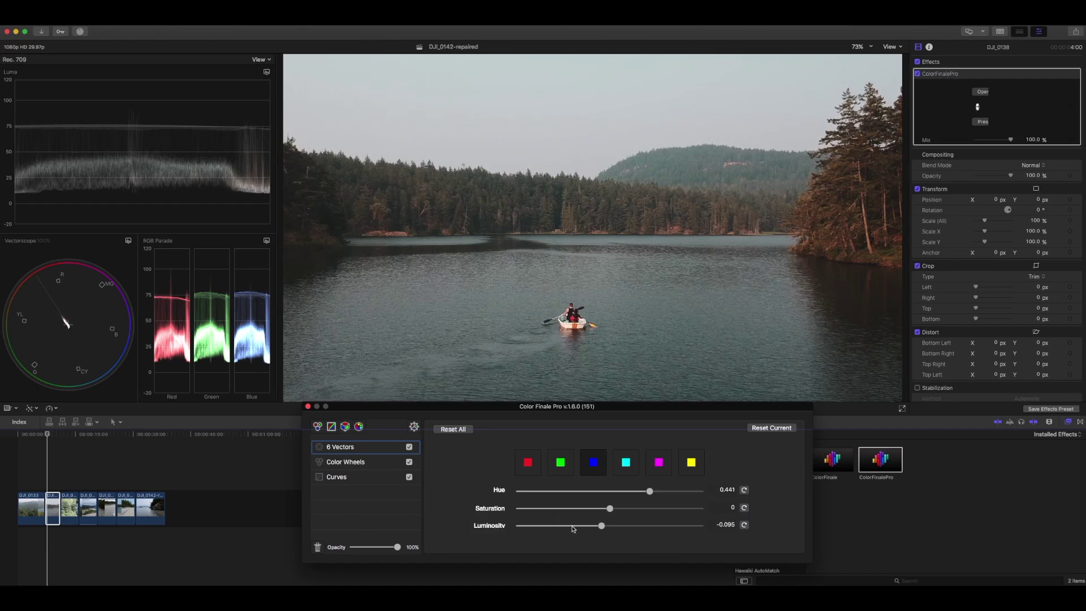
{"action": "left_click_drag", "start_coordinate": [602, 526], "coordinate": [702, 526]}
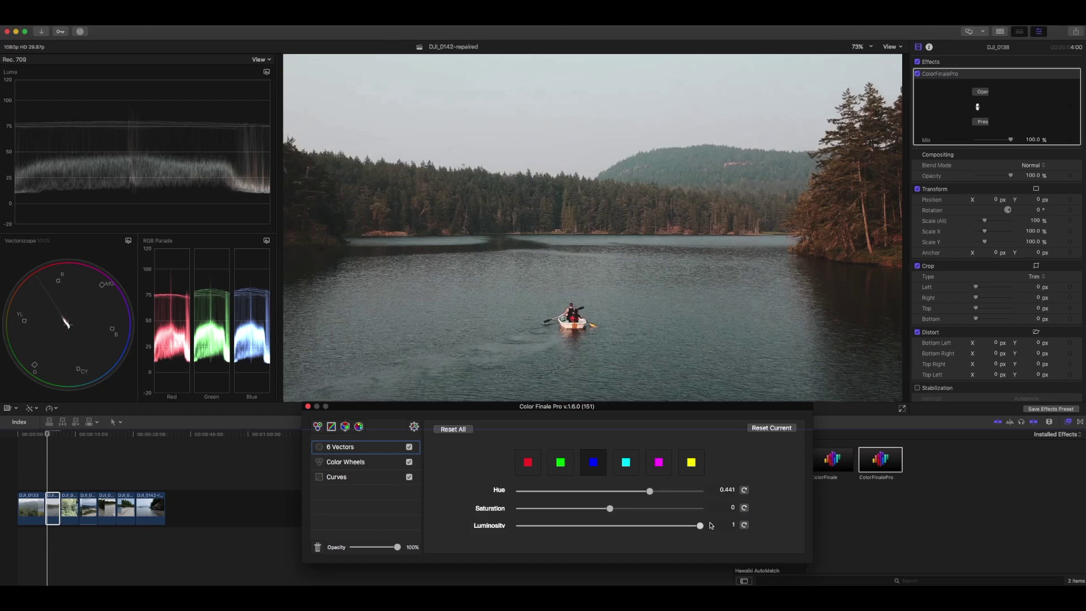
{"action": "left_click_drag", "start_coordinate": [701, 525], "coordinate": [480, 551]}
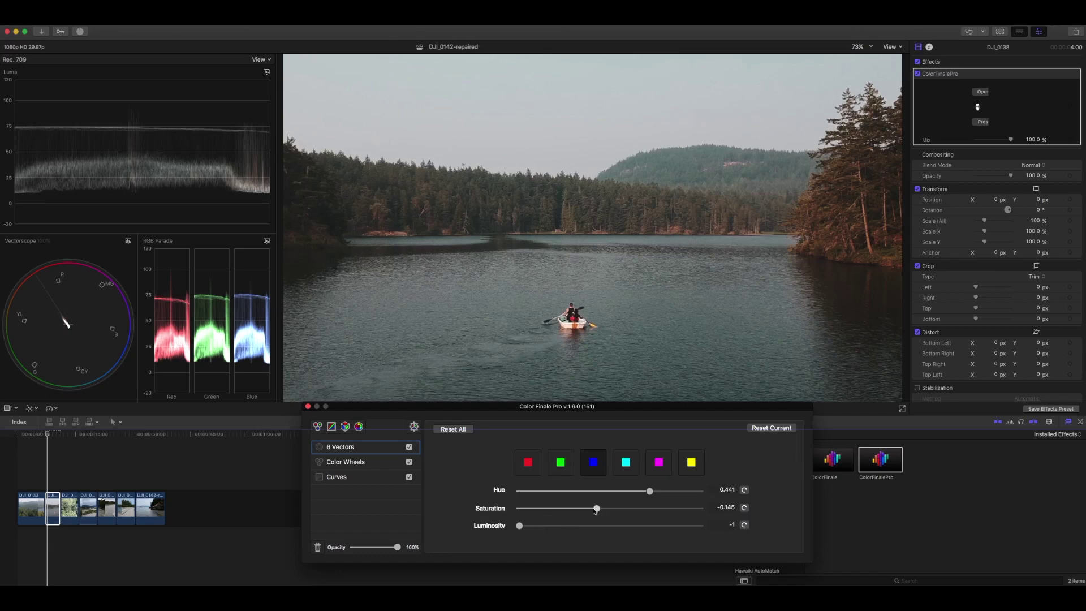
{"action": "left_click_drag", "start_coordinate": [649, 490], "coordinate": [614, 525]}
Tune the yellow range to hue 0.169, saturation -0.076, luminosity -0.033.
{"action": "left_click", "coordinate": [674, 462]}
{"action": "left_click", "coordinate": [682, 462]}
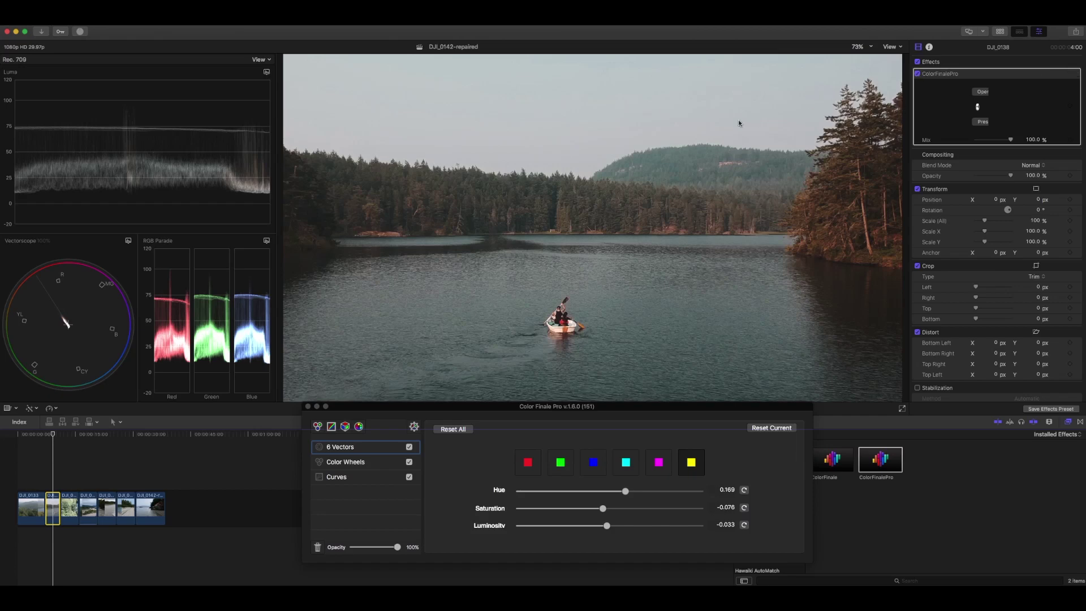
{"action": "left_click", "coordinate": [46, 463]}
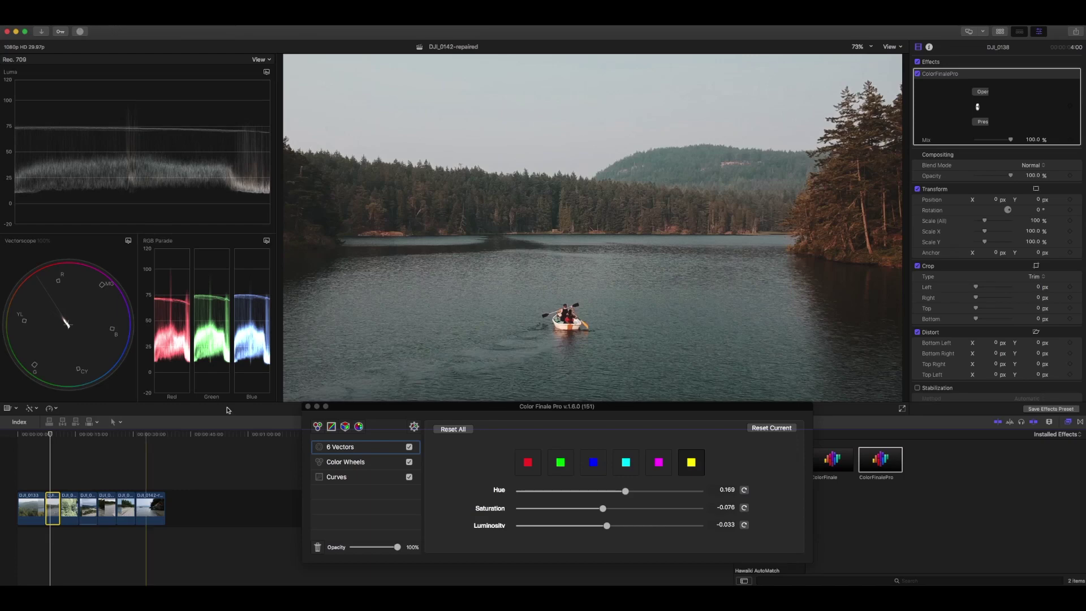
Toggle Color Finale Pro off and on to compare, then review the Color Wheels and 6 Vectors layers.
{"action": "left_click", "coordinate": [919, 74]}
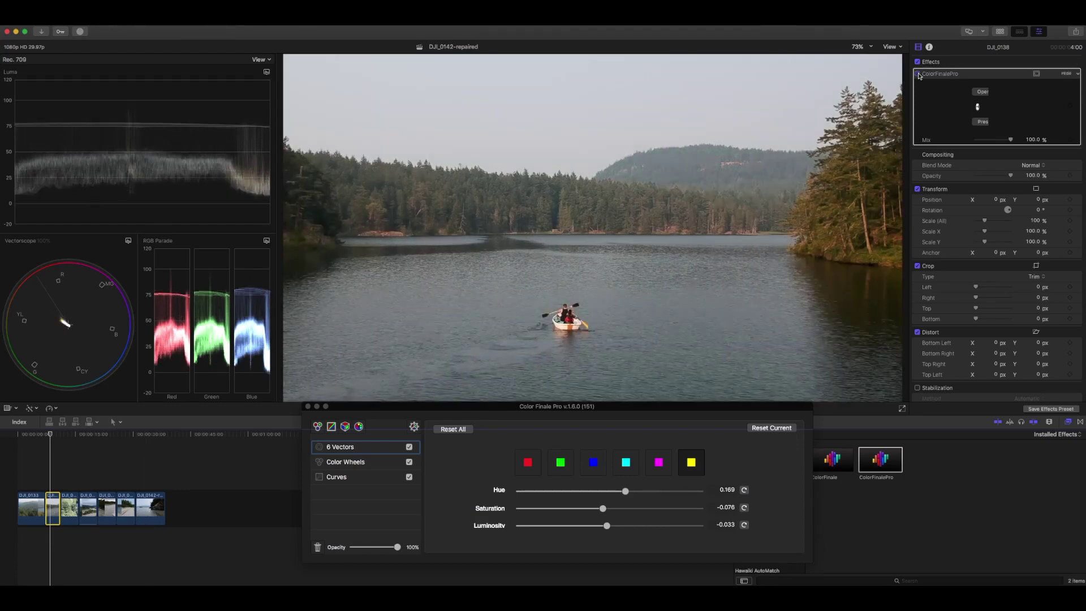
{"action": "left_click", "coordinate": [919, 74]}
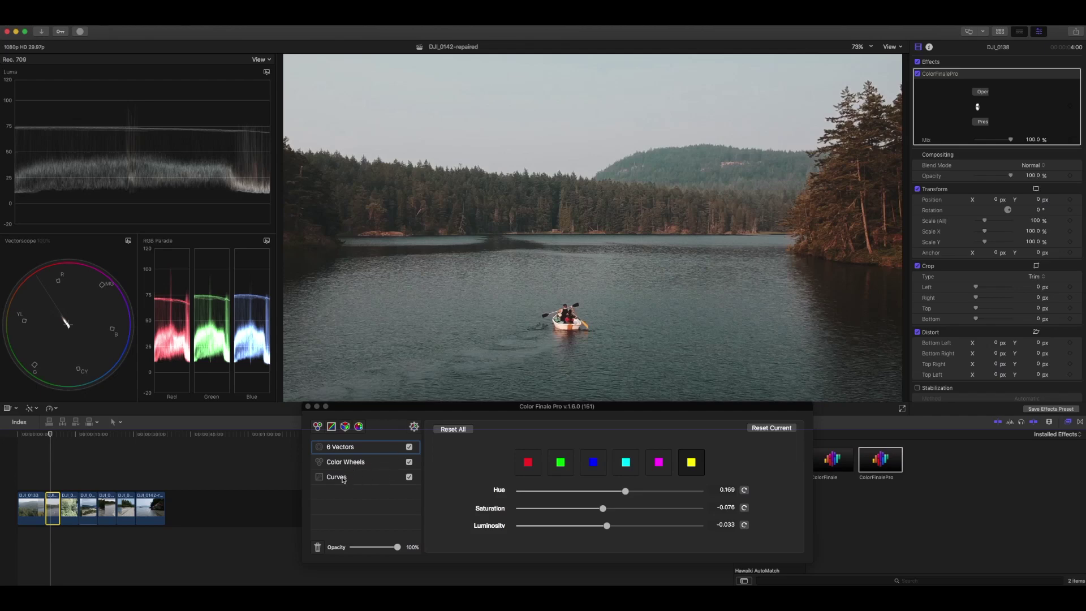
{"action": "left_click", "coordinate": [361, 463]}
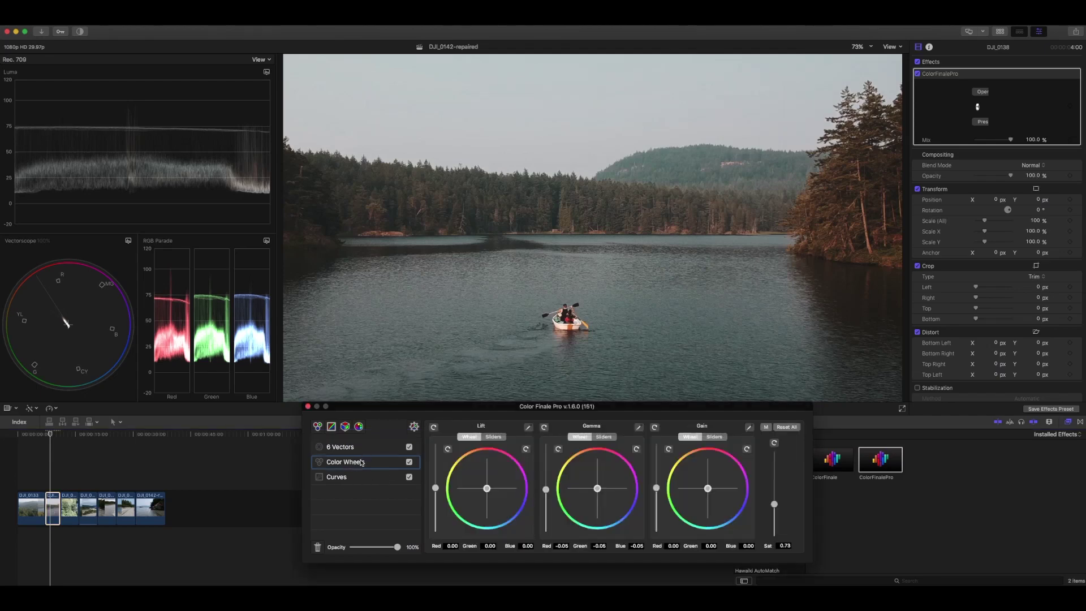
{"action": "left_click", "coordinate": [369, 447]}
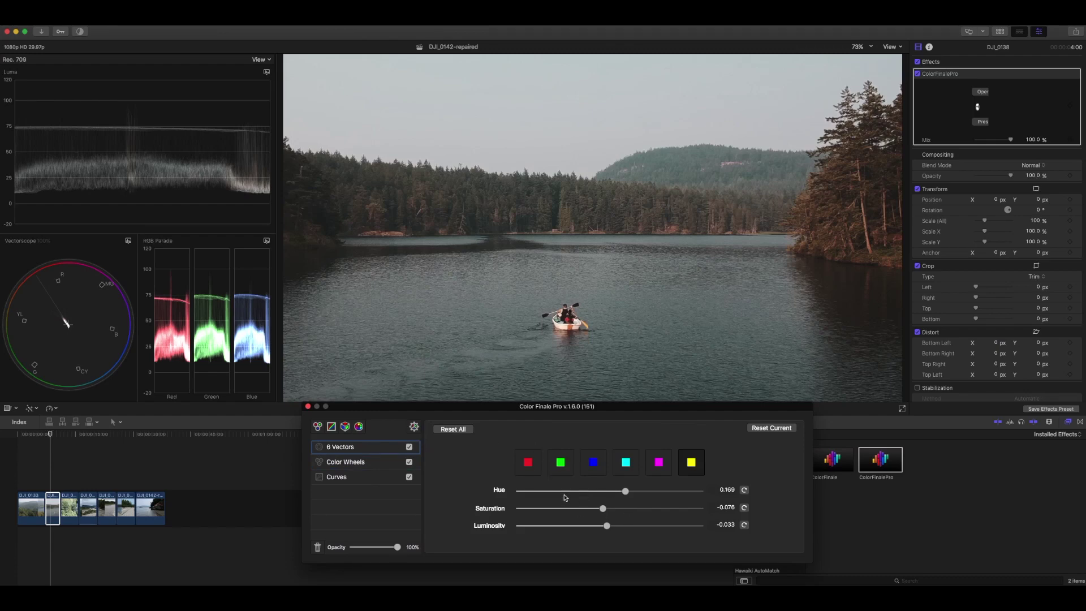
Apply the ASCEND - Café Au Lait.cube LUT, trying 77% opacity before restoring it to 100%.
{"action": "left_click", "coordinate": [378, 479]}
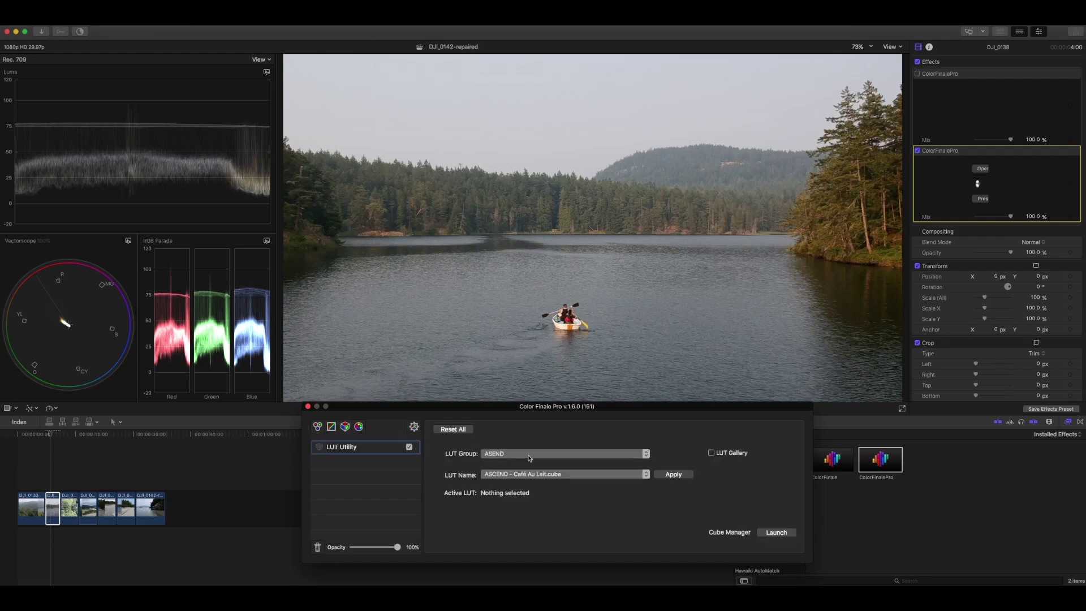
{"action": "left_click", "coordinate": [671, 475]}
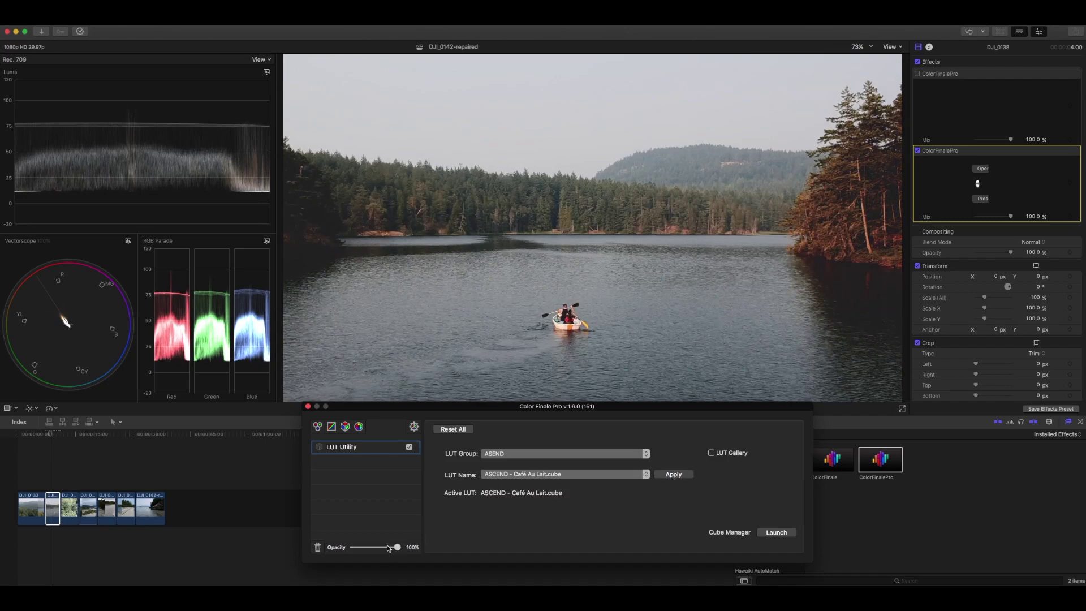
{"action": "mouse_move", "coordinate": [386, 548]}
{"action": "left_mouse_down"}
{"action": "mouse_move", "coordinate": [320, 549]}
{"action": "mouse_move", "coordinate": [390, 543]}
{"action": "left_mouse_up"}
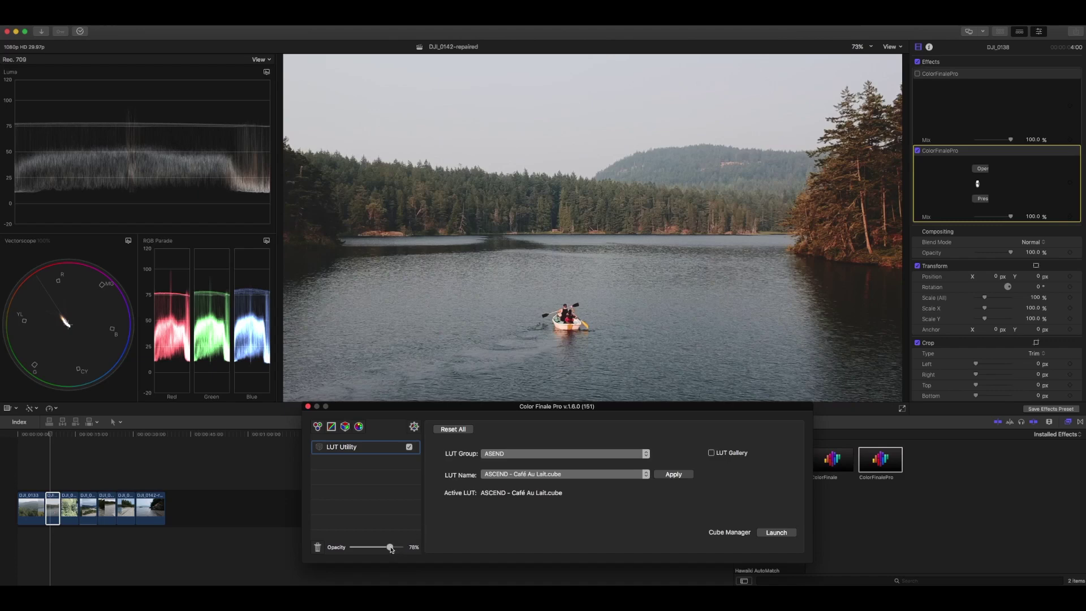
{"action": "left_click_drag", "start_coordinate": [391, 549], "coordinate": [397, 549]}
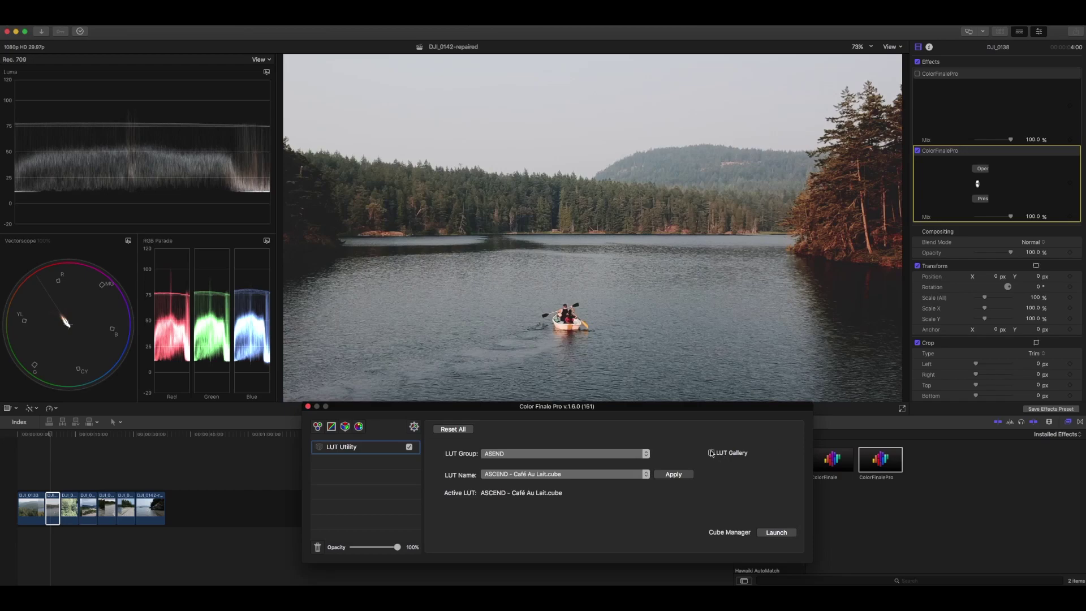
Turn on LUT Gallery and scroll through the LUT previews side by side.
{"action": "left_click", "coordinate": [711, 453]}
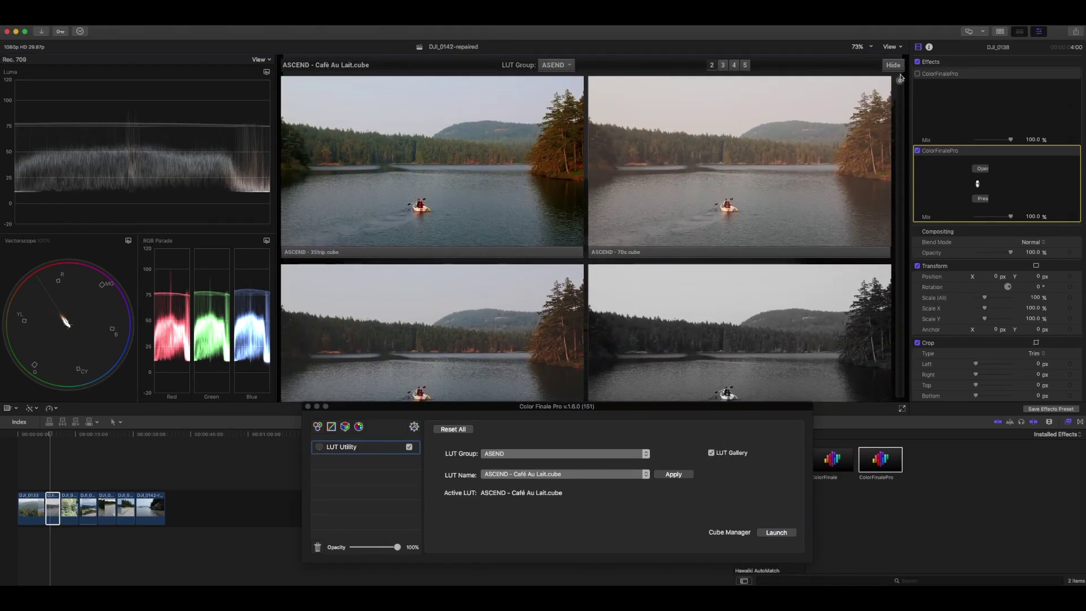
{"action": "scroll", "coordinate": [900, 120], "scroll_direction": "down", "scroll_amount": 2}
{"action": "left_click_drag", "start_coordinate": [900, 130], "coordinate": [892, 411]}
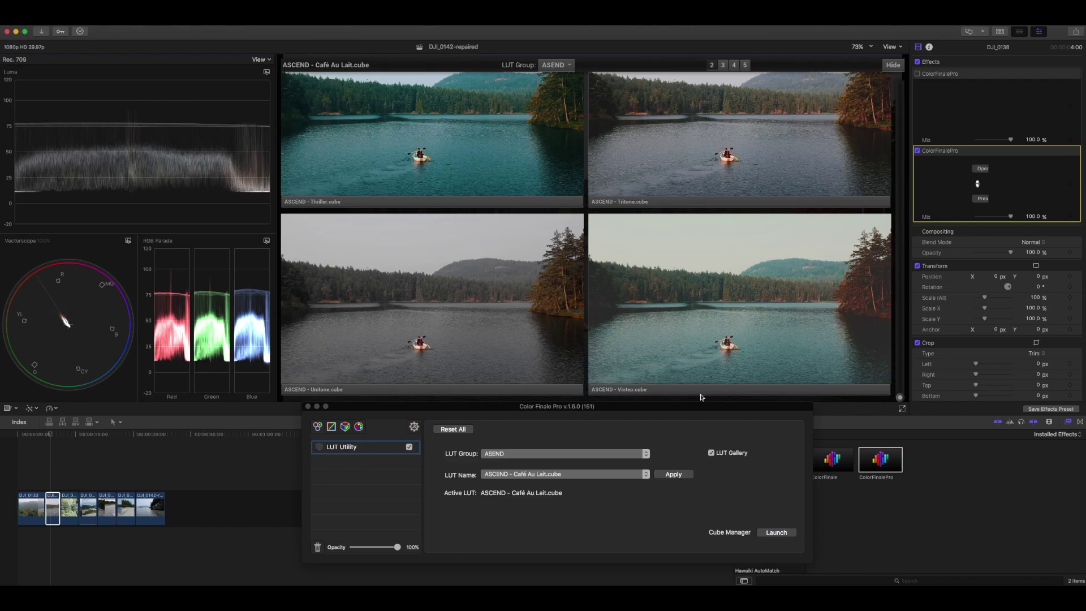
Switch the LUT to ASCEND - Vinteo.cube and lower its opacity to about 51%.
{"action": "left_click", "coordinate": [645, 474]}
{"action": "left_click", "coordinate": [566, 478]}
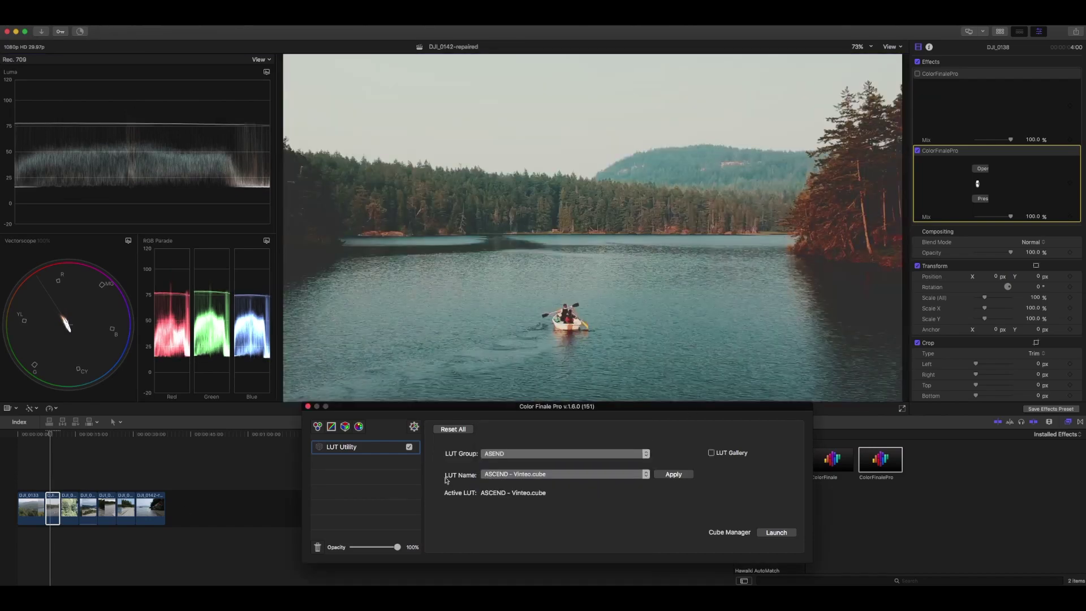
{"action": "mouse_move", "coordinate": [397, 547]}
{"action": "left_mouse_down"}
{"action": "mouse_move", "coordinate": [368, 548]}
{"action": "mouse_move", "coordinate": [382, 548]}
{"action": "left_mouse_up"}
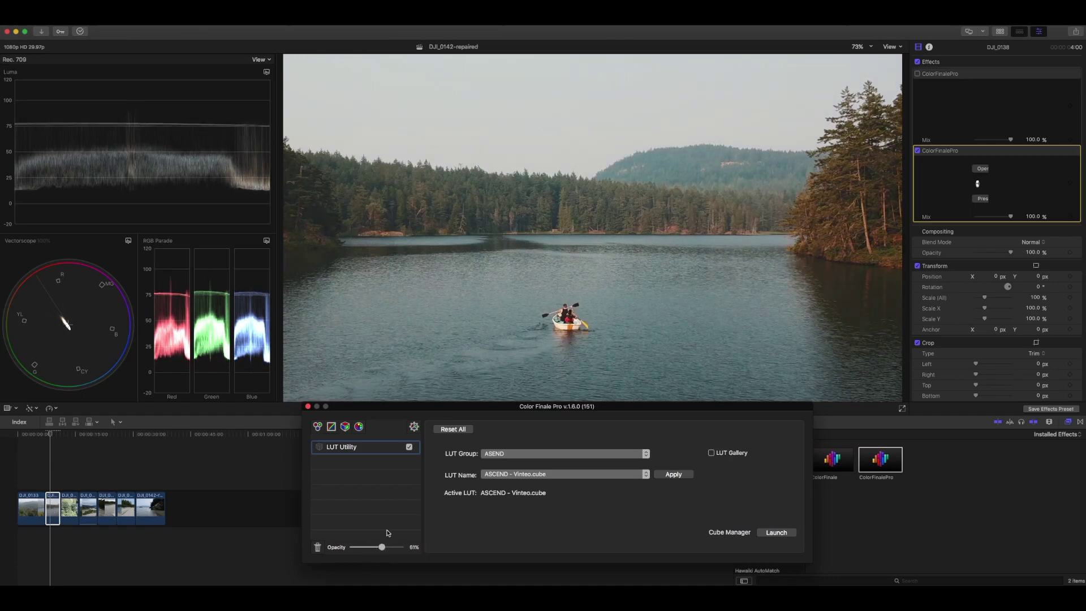
Add Color Wheels above the LUT with gain 0.02, gamma -0.08, saturation 0.92, then play the shot.
{"action": "left_click", "coordinate": [318, 427]}
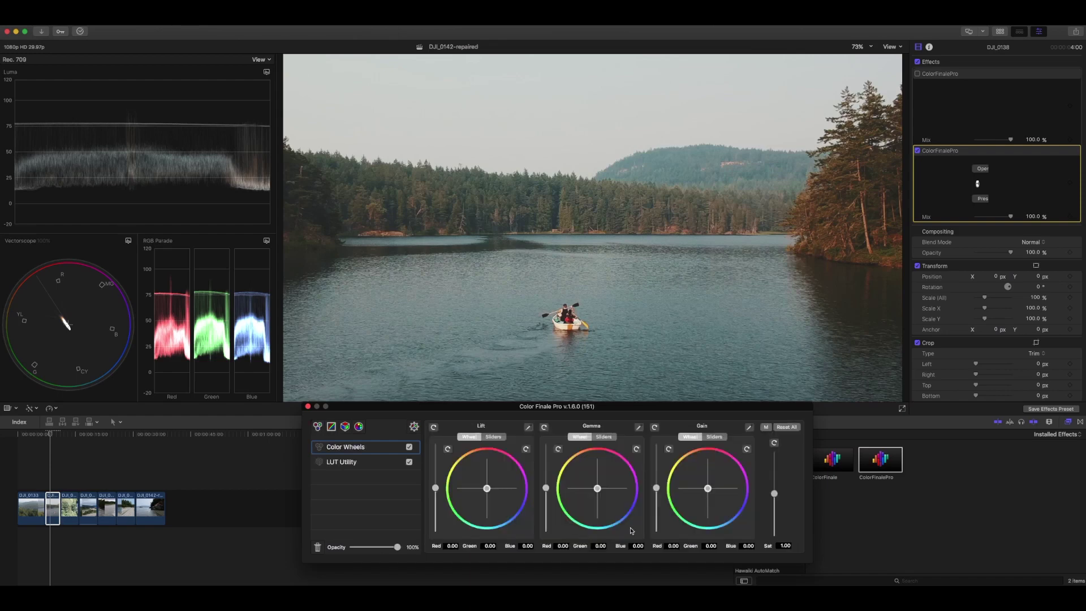
{"action": "left_click_drag", "start_coordinate": [657, 490], "coordinate": [657, 487]}
{"action": "left_click_drag", "start_coordinate": [546, 488], "coordinate": [547, 493]}
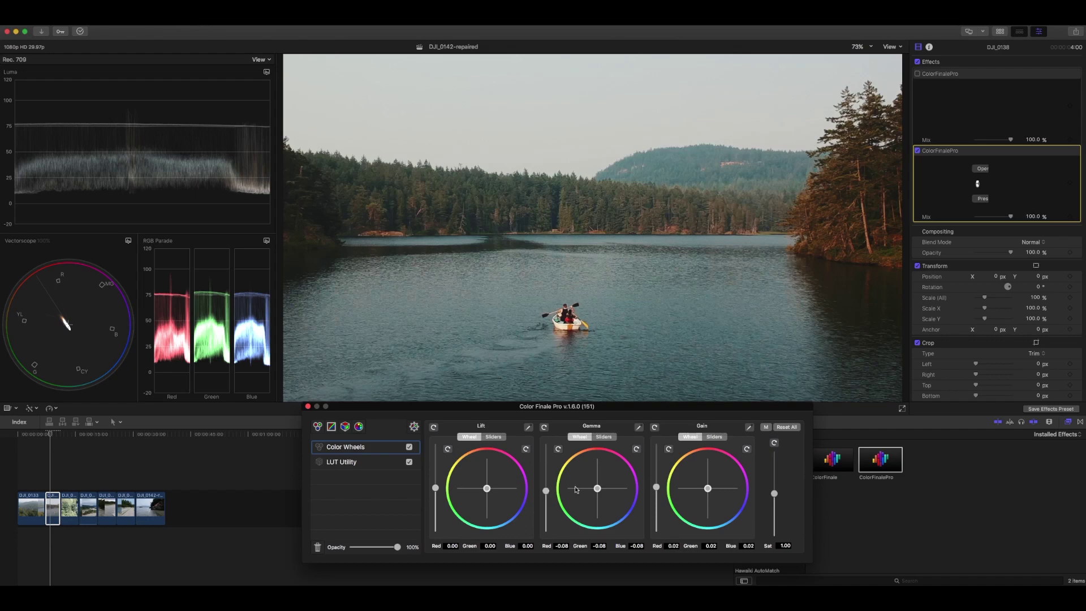
{"action": "left_click_drag", "start_coordinate": [775, 499], "coordinate": [775, 500]}
{"action": "key", "text": "space"}
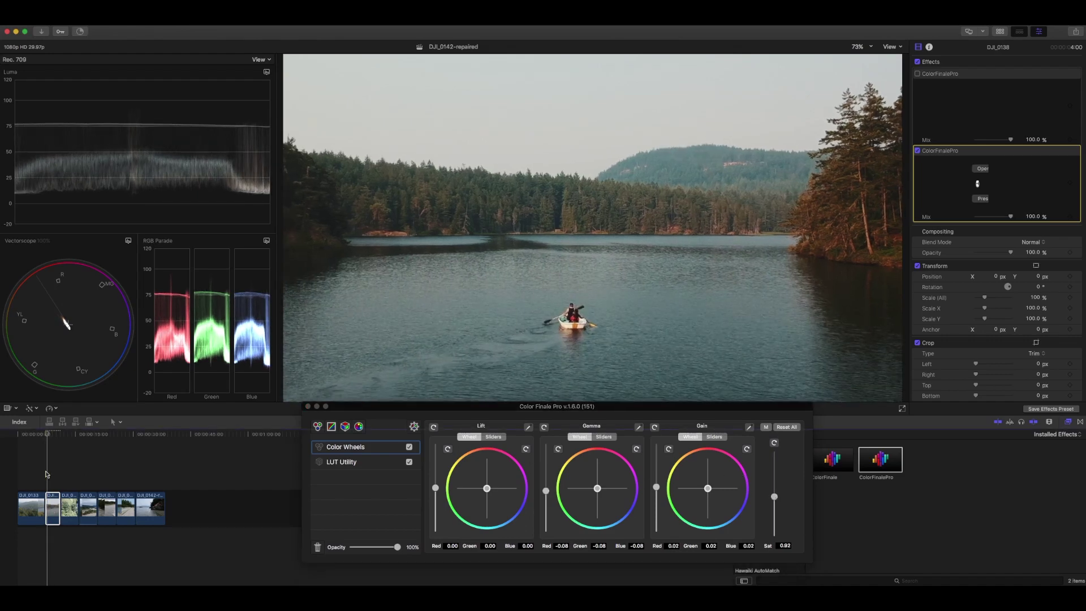